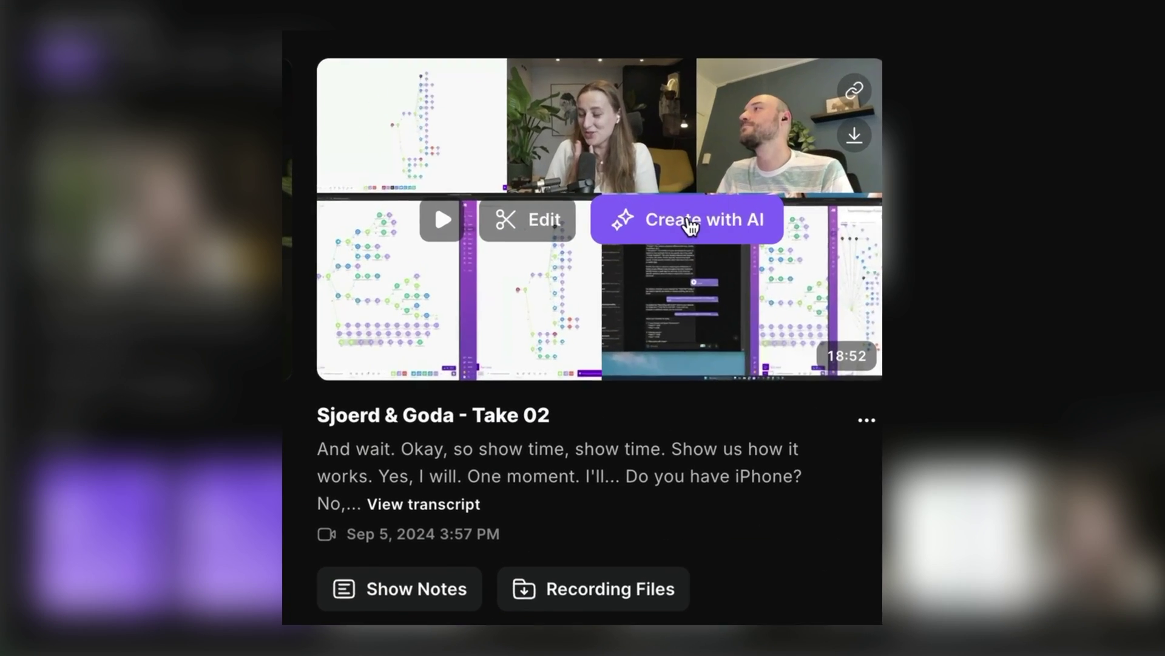
Create an AI edit of Take 02, trim the opening filler words, and open it for editing
{"action": "left_click", "coordinate": [691, 226]}
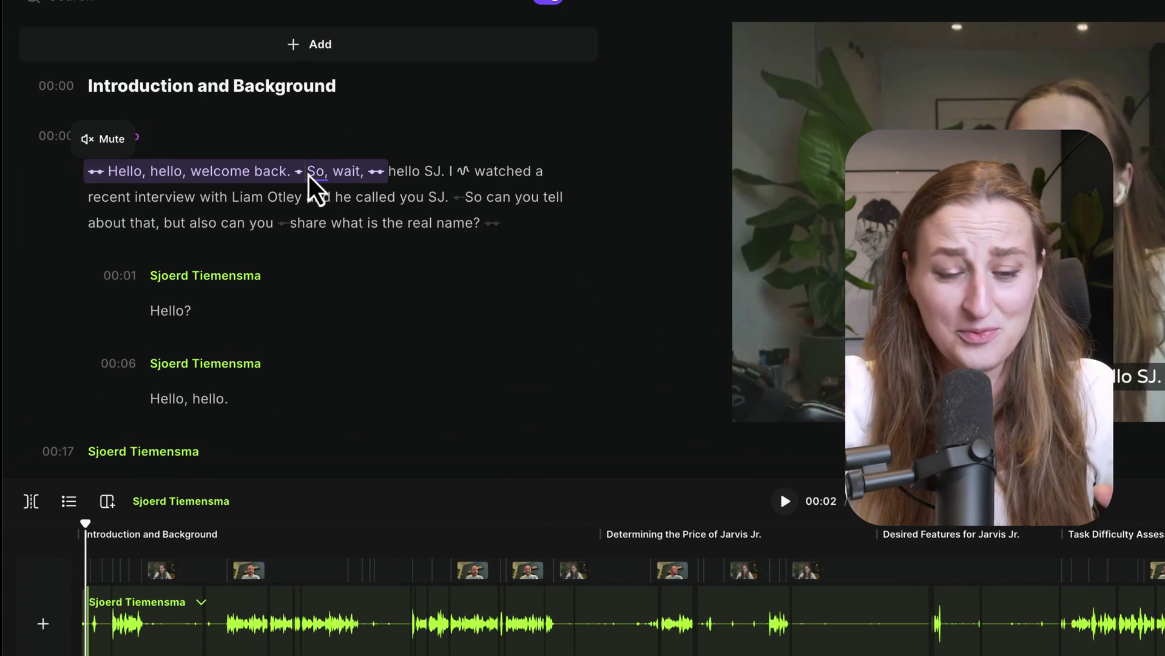
{"action": "key", "text": "BackSpace"}
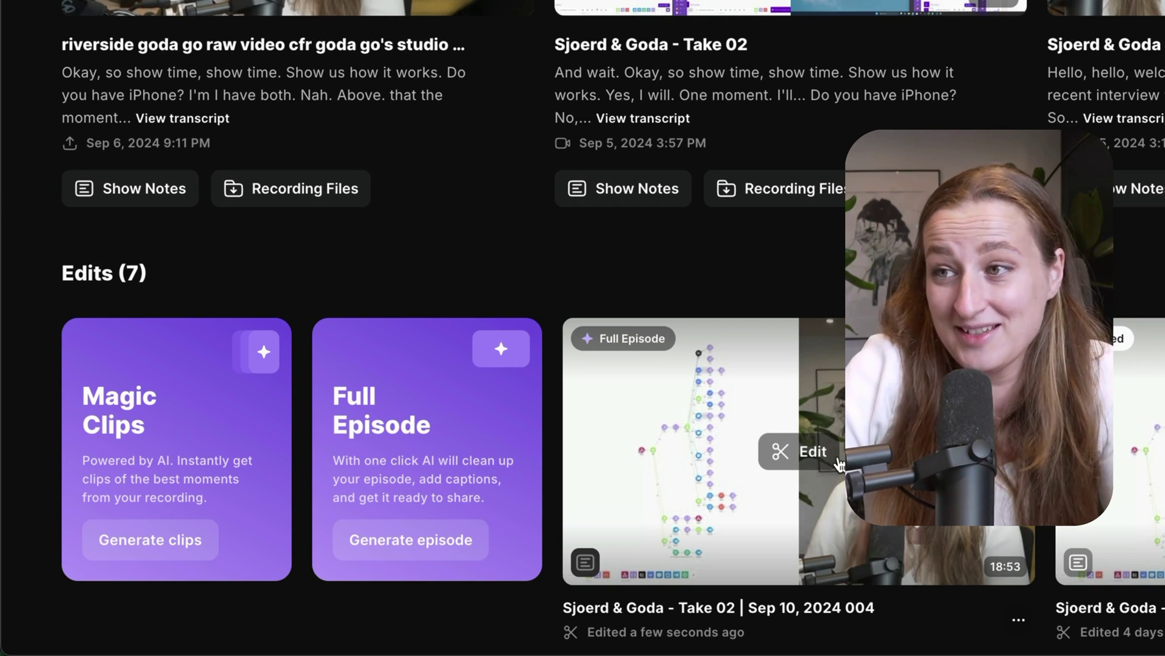
{"action": "left_click", "coordinate": [807, 454]}
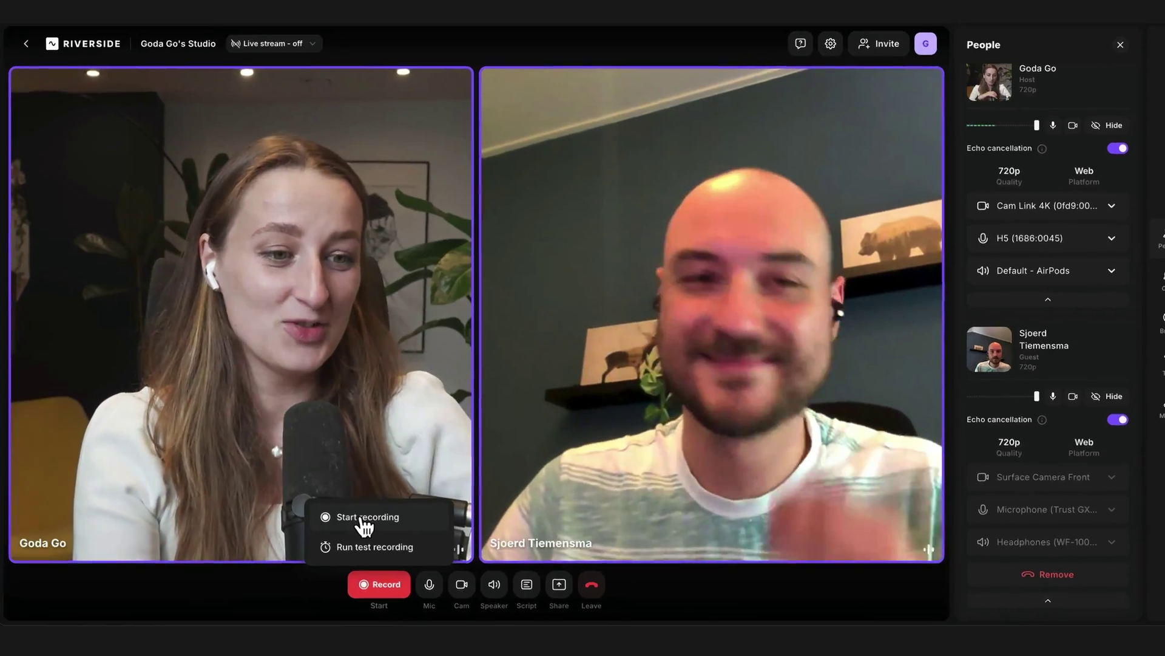
Join the studio as host using headphones, with Default - AirPods as the speaker output
{"action": "left_click", "coordinate": [364, 517]}
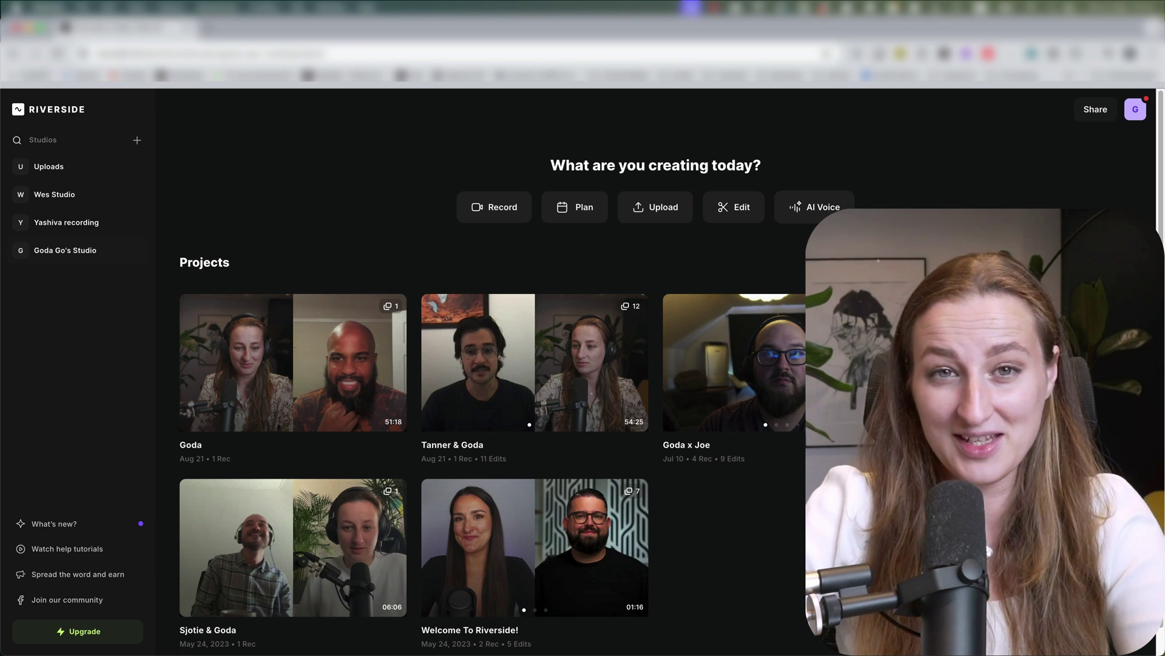
{"action": "left_click", "coordinate": [502, 208]}
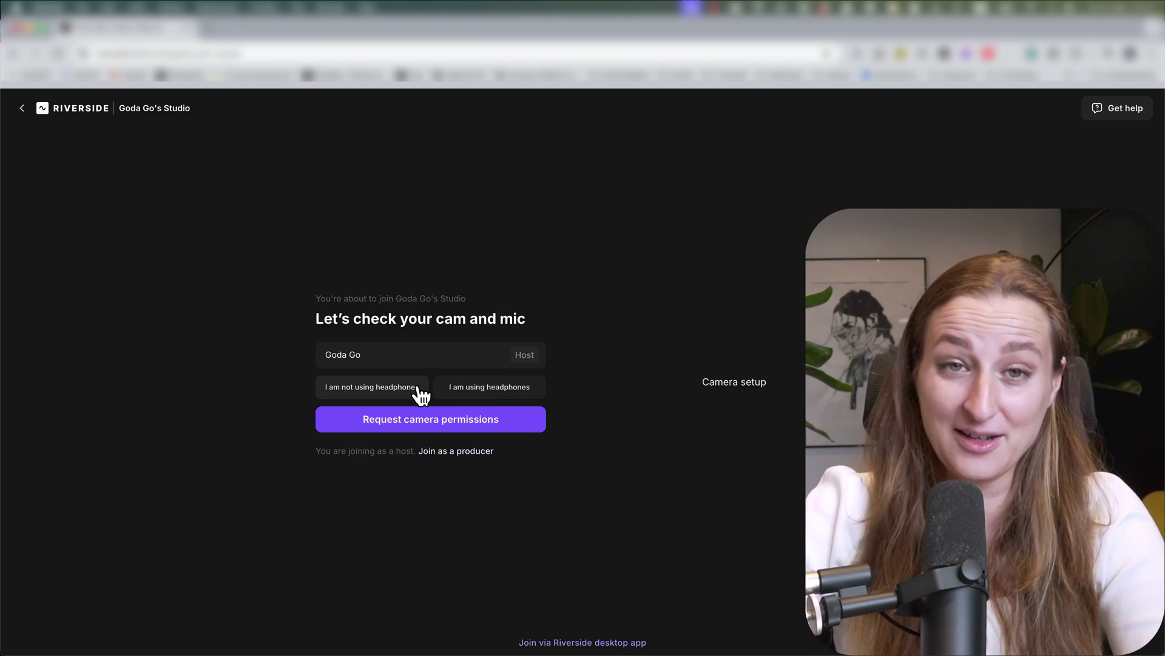
{"action": "left_click", "coordinate": [490, 391]}
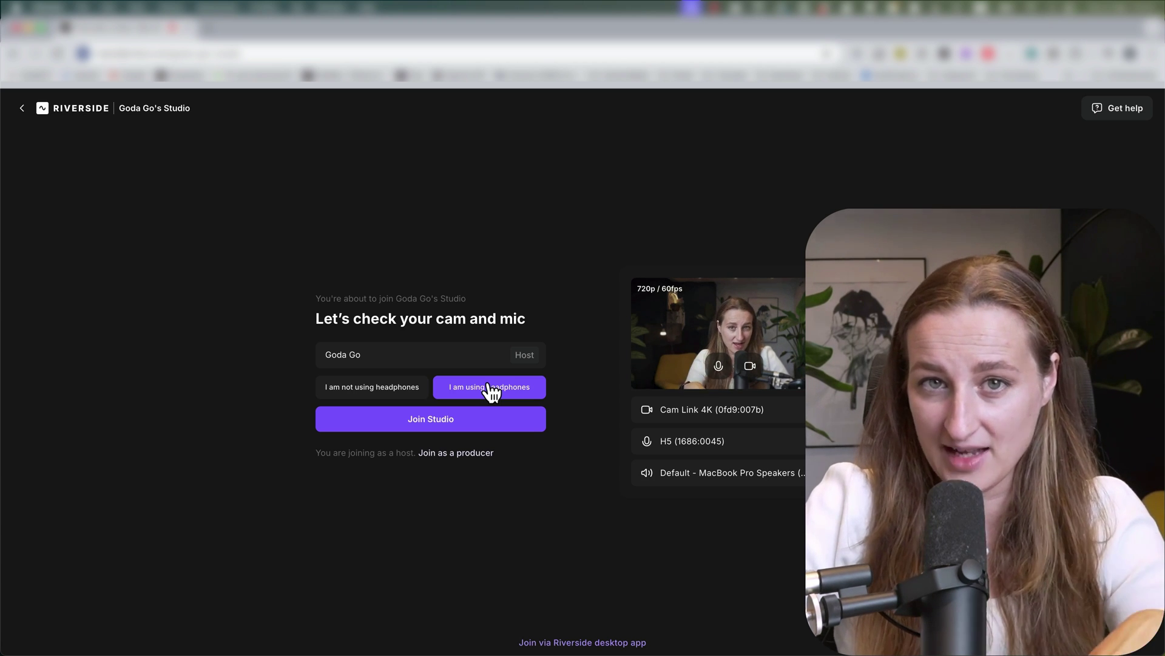
{"action": "left_click", "coordinate": [718, 472]}
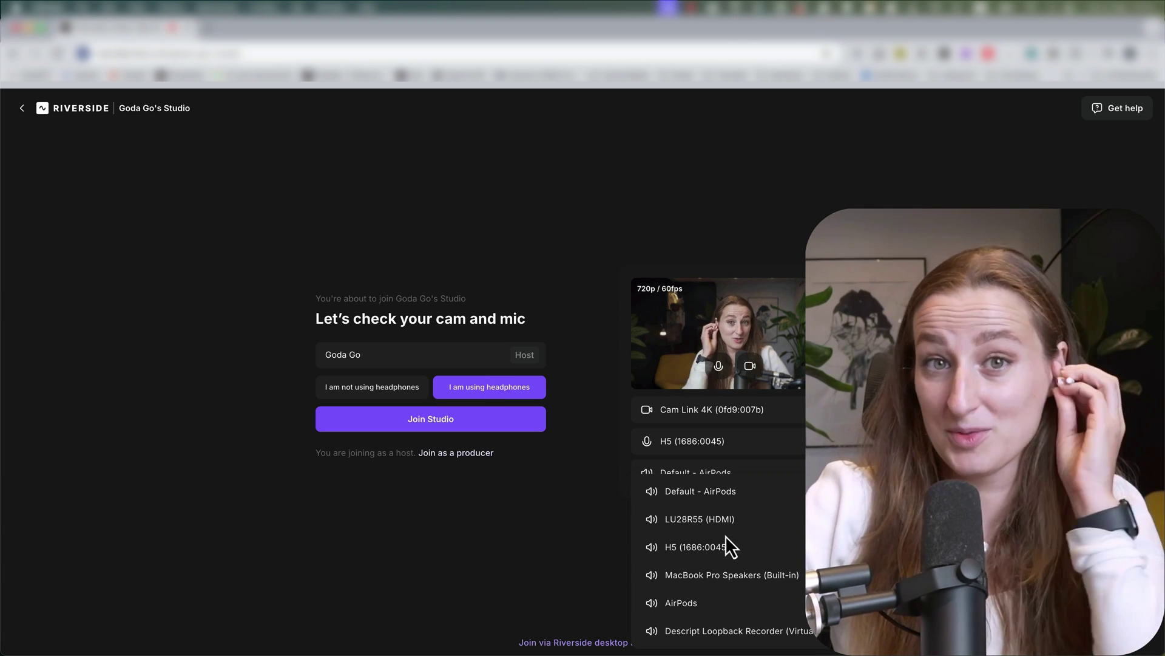
{"action": "left_click", "coordinate": [692, 486]}
{"action": "left_click", "coordinate": [477, 423]}
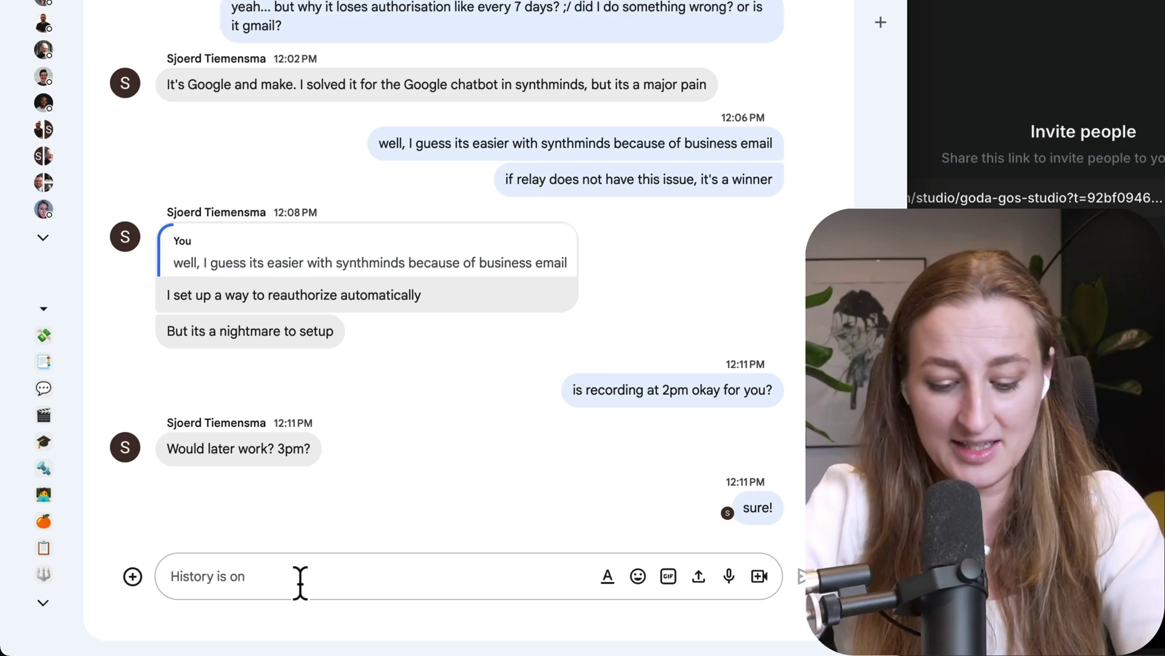
Send the invite link in chat, then join as guest with an autofilled name and camera access
{"action": "key", "text": "Return"}
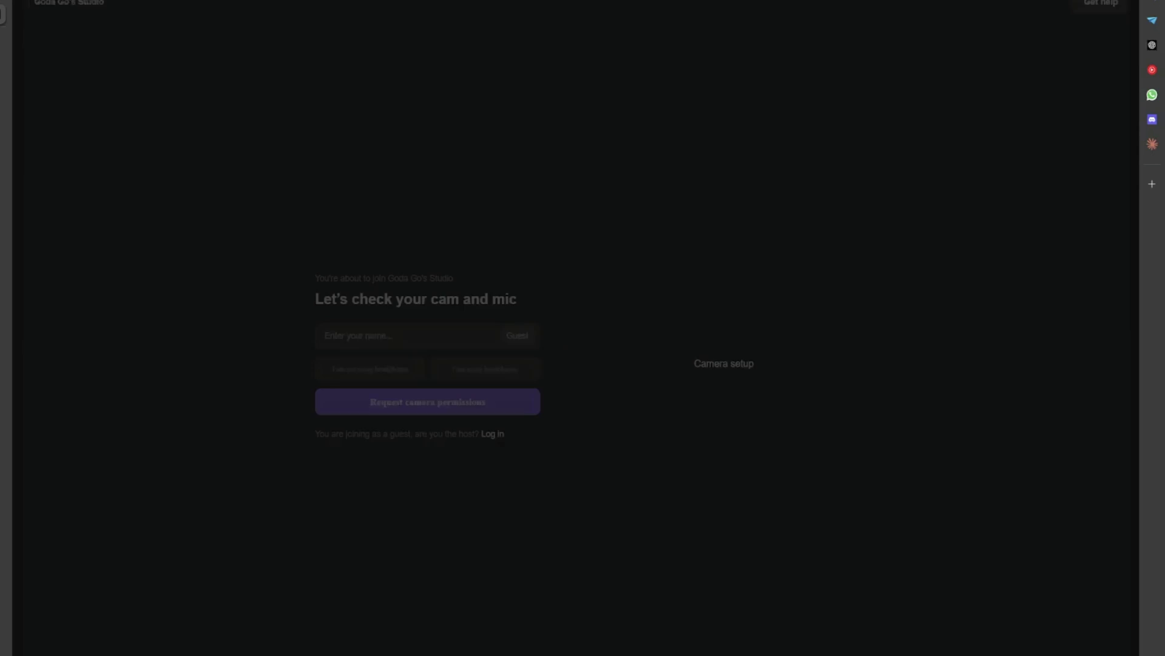
{"action": "left_click", "coordinate": [395, 336]}
{"action": "left_click", "coordinate": [380, 380]}
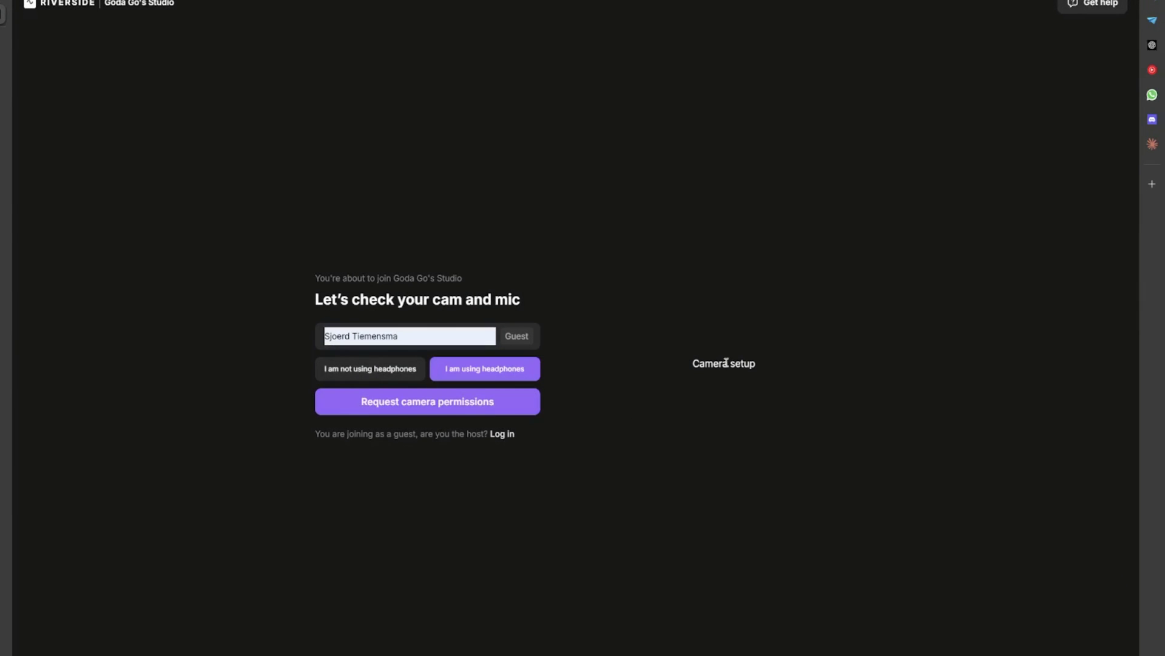
{"action": "left_click", "coordinate": [100, 55]}
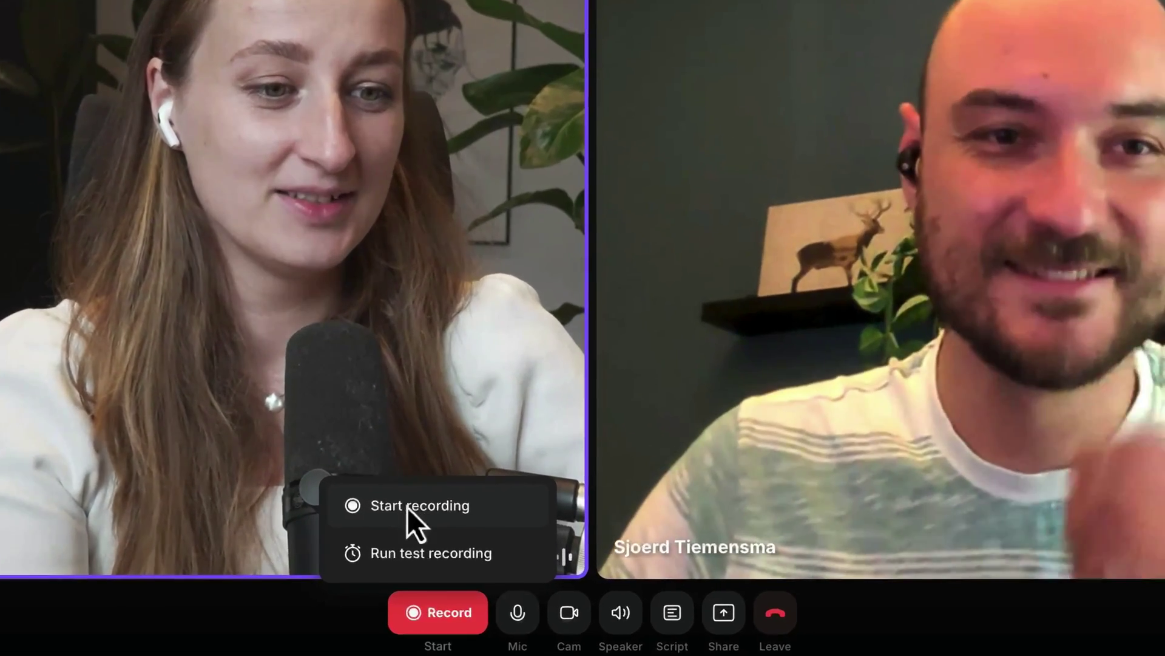
Start recording the session with both host and guest
{"action": "left_click", "coordinate": [407, 508]}
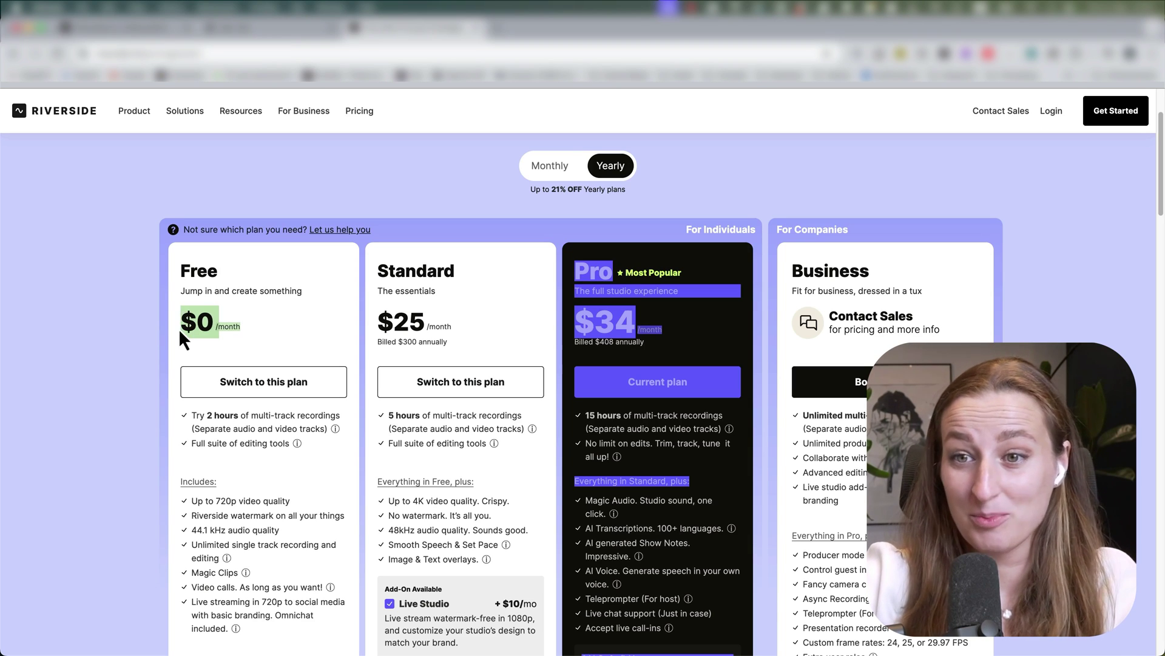
Scroll down the pricing page past the yearly plans
{"action": "scroll", "coordinate": [274, 419], "scroll_direction": "down", "scroll_amount": 1}
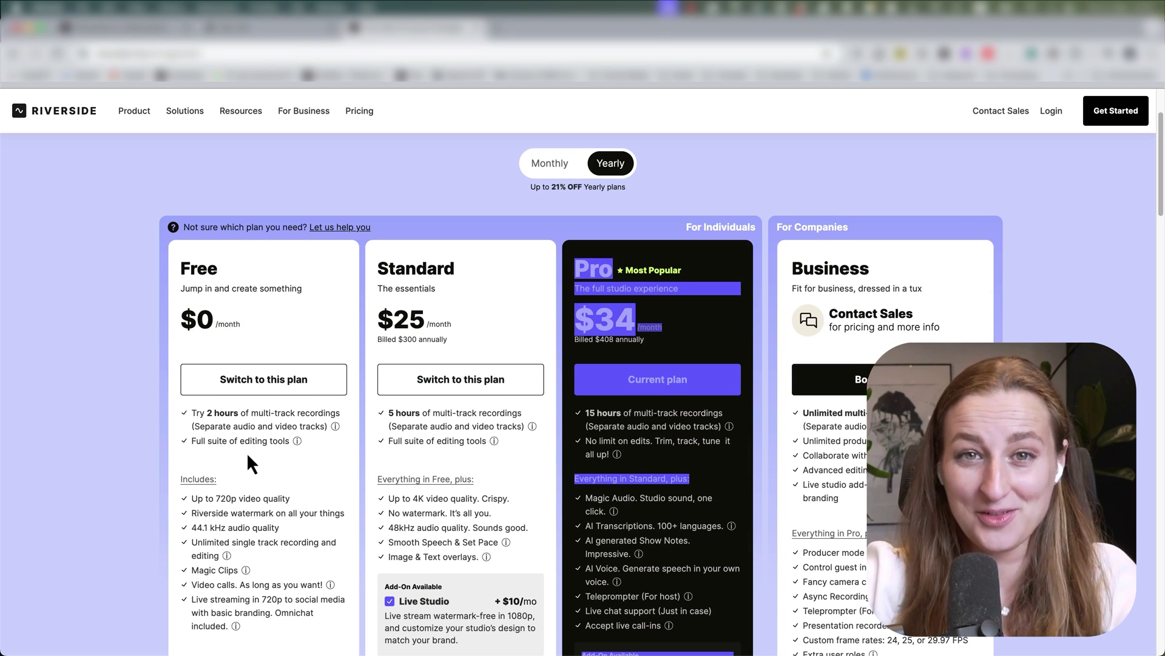
{"action": "scroll", "coordinate": [272, 455], "scroll_direction": "down", "scroll_amount": 1}
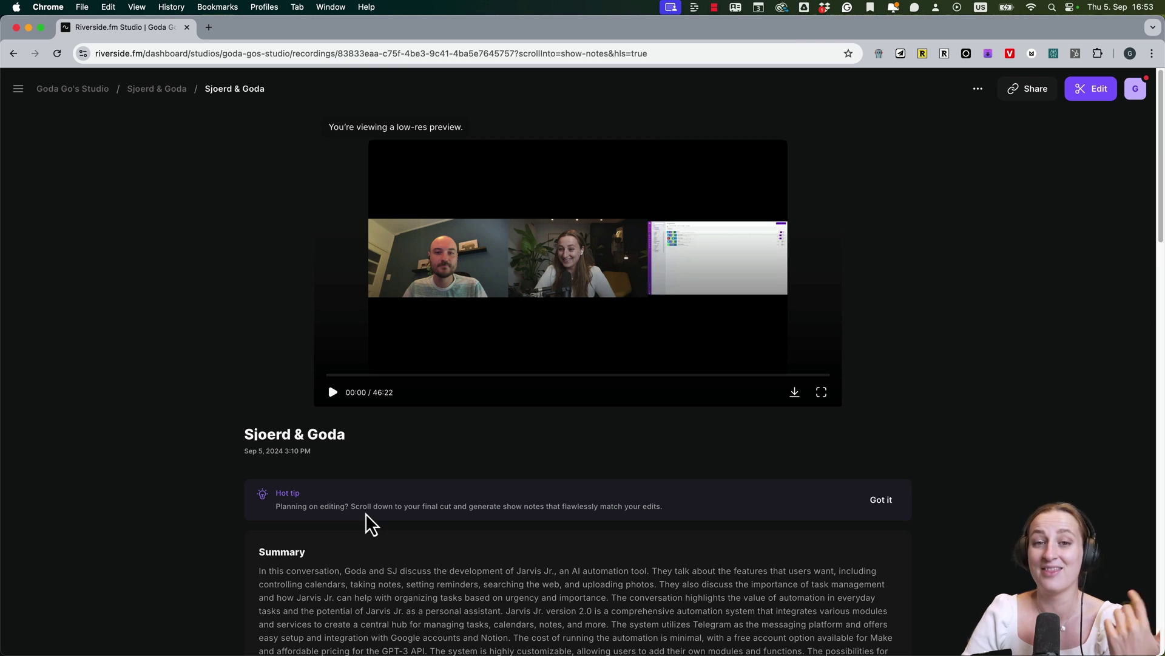
Back in the project, generate a Full Episode AI edit of the 46:22 recording and find it under Edits
{"action": "key", "text": "super+bracketleft"}
{"action": "mouse_move", "coordinate": [443, 349]}
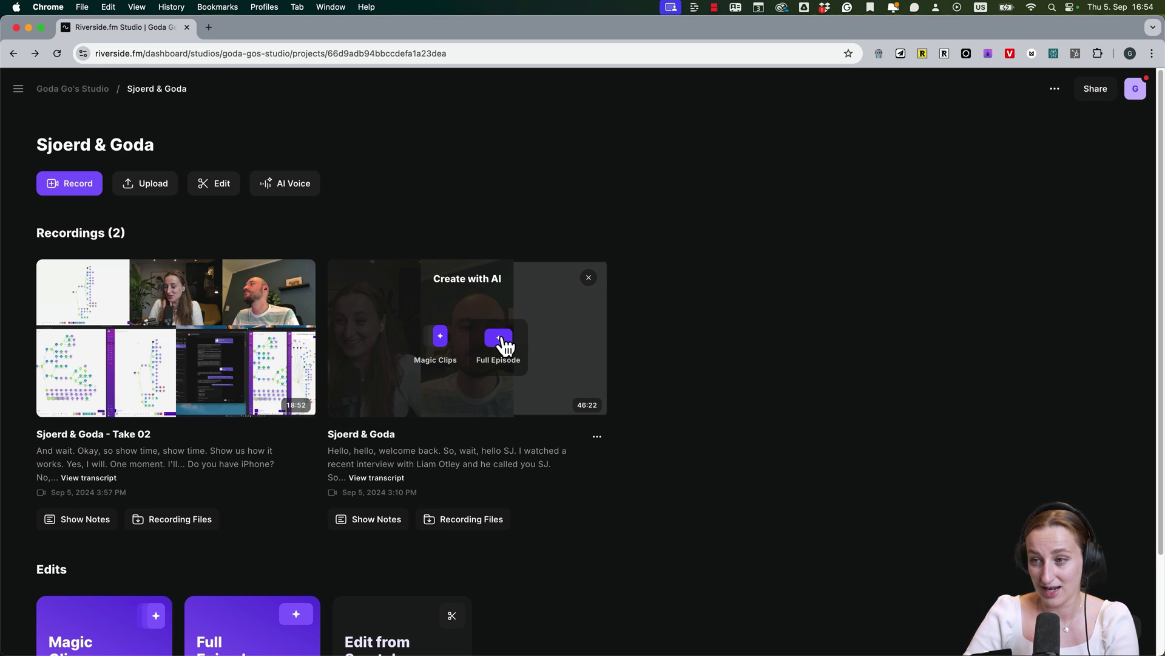
{"action": "scroll", "coordinate": [264, 575], "scroll_direction": "down", "scroll_amount": 3}
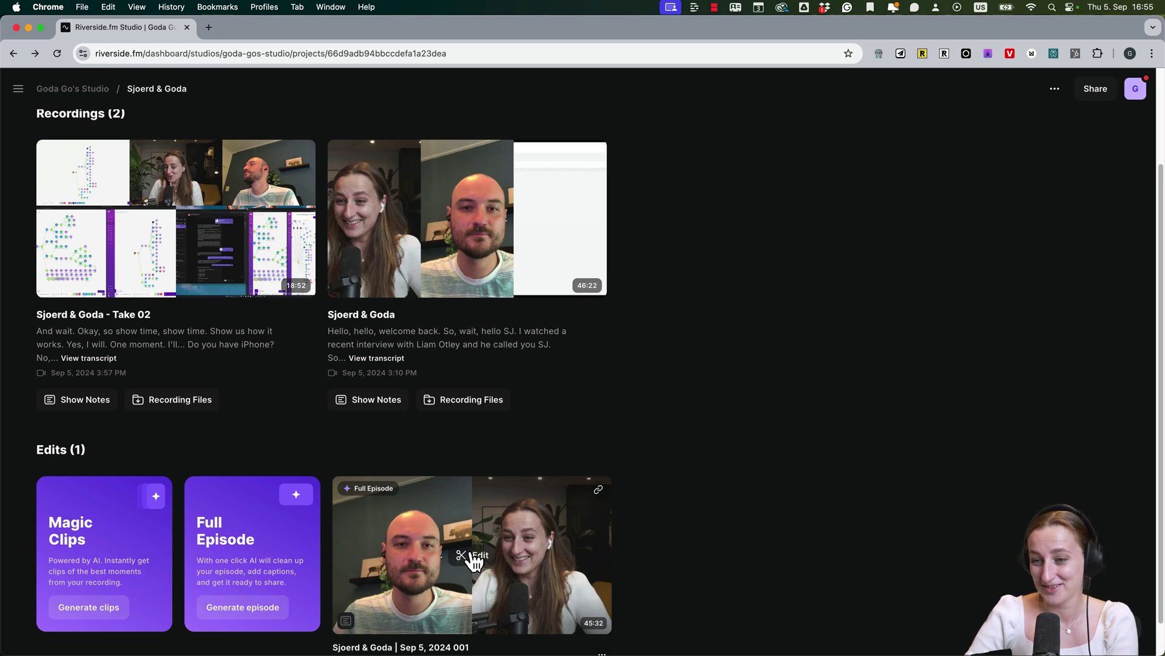
Open the 45:32 edit, expand it into speaker tracks, select the host's track, and play from 03:52
{"action": "left_click", "coordinate": [475, 562]}
{"action": "left_click", "coordinate": [920, 463]}
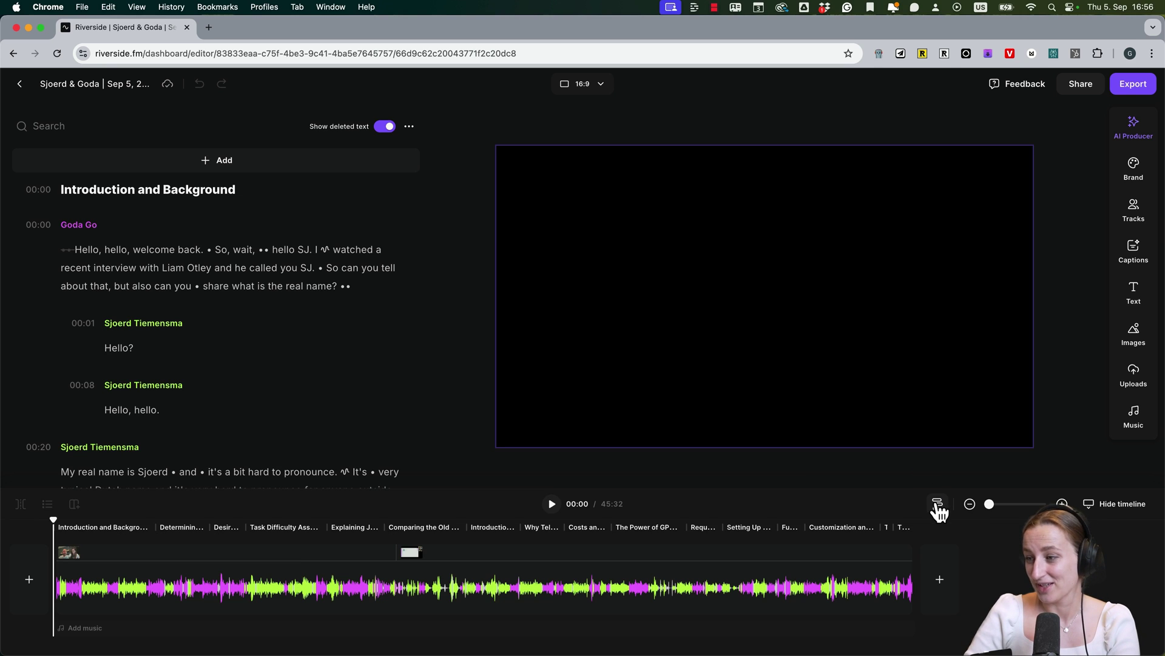
{"action": "left_click", "coordinate": [937, 507]}
{"action": "left_click", "coordinate": [118, 584]}
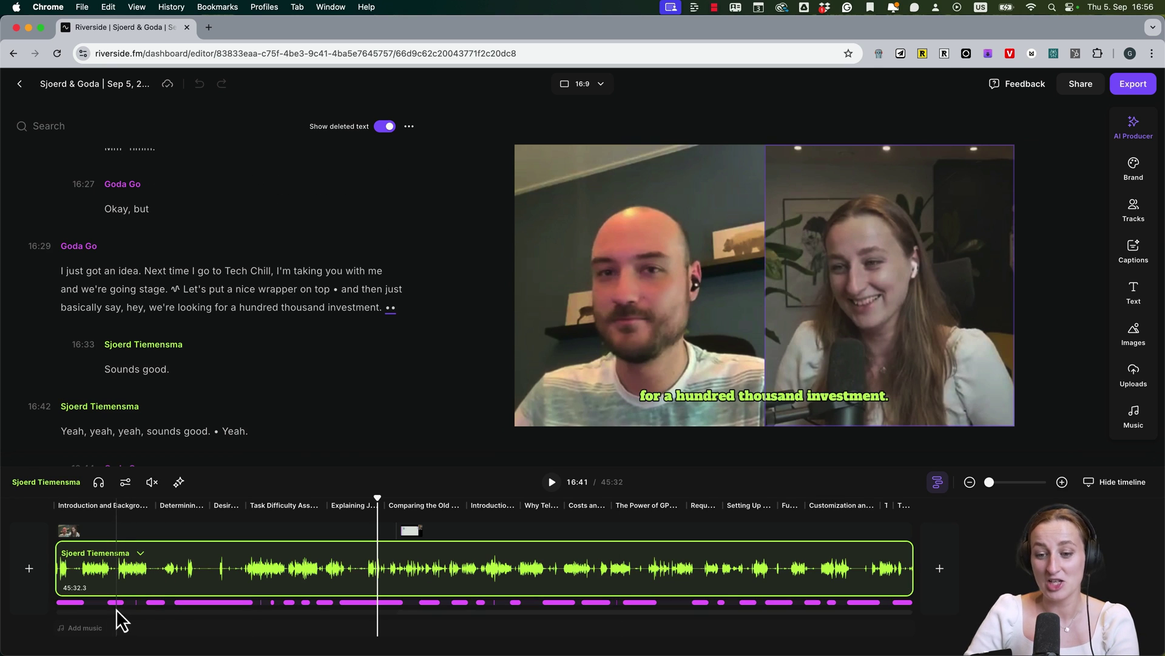
{"action": "left_click", "coordinate": [117, 604]}
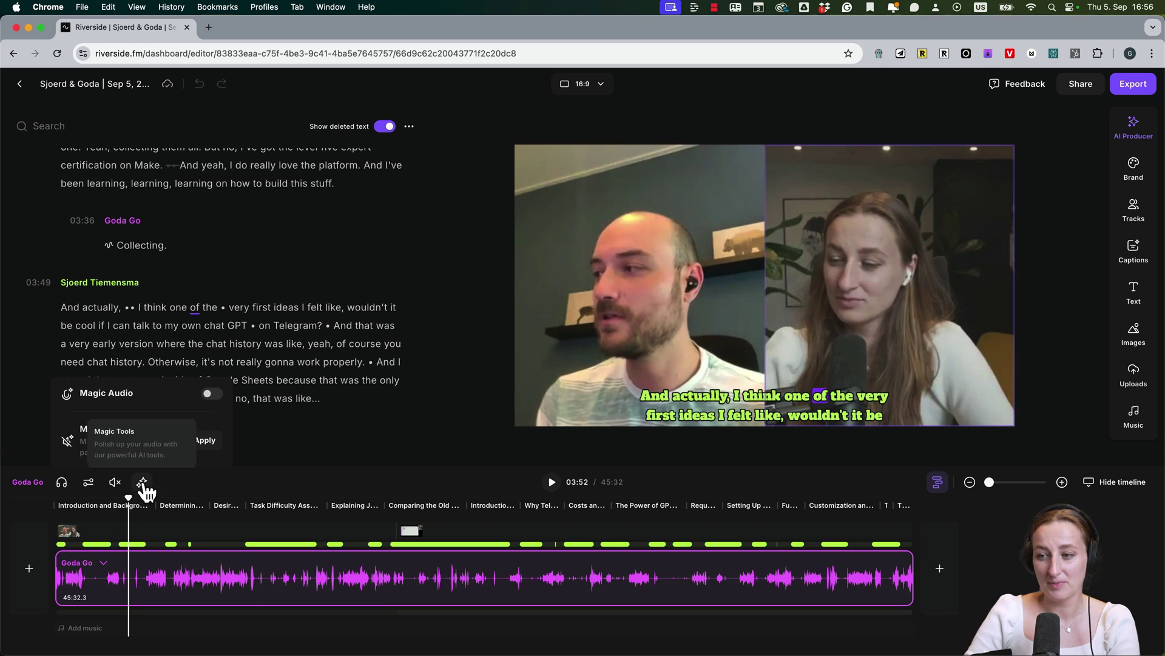
{"action": "left_click", "coordinate": [551, 482]}
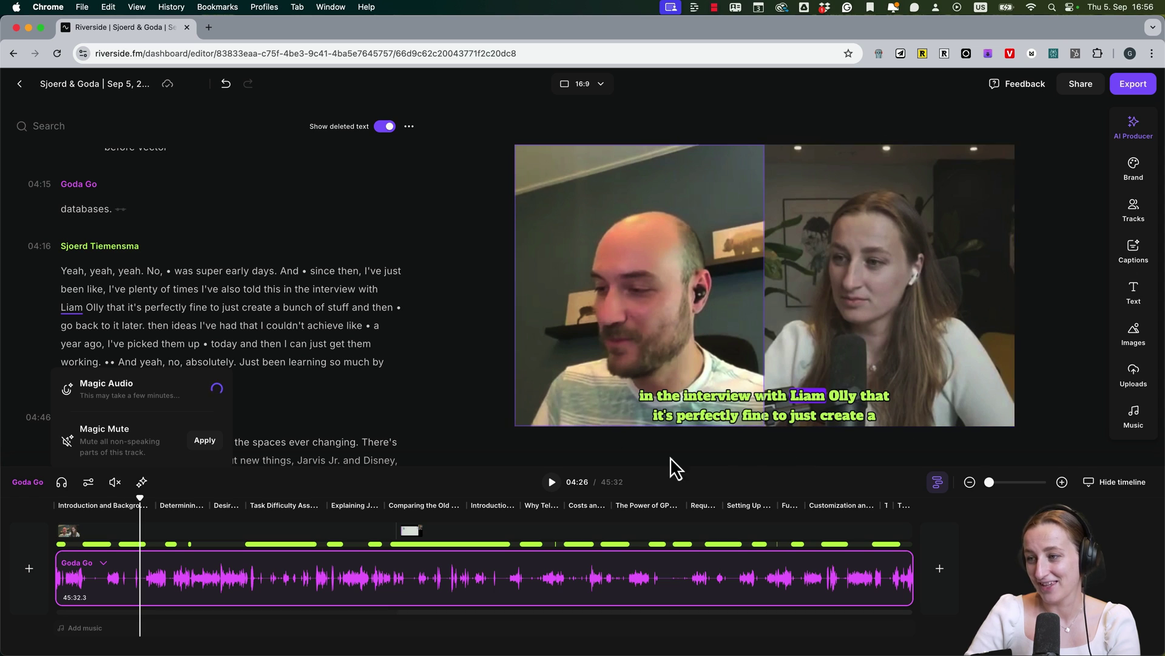
Apply the plain white two-line caption preset and move the playhead through the episode
{"action": "left_click", "coordinate": [1134, 250]}
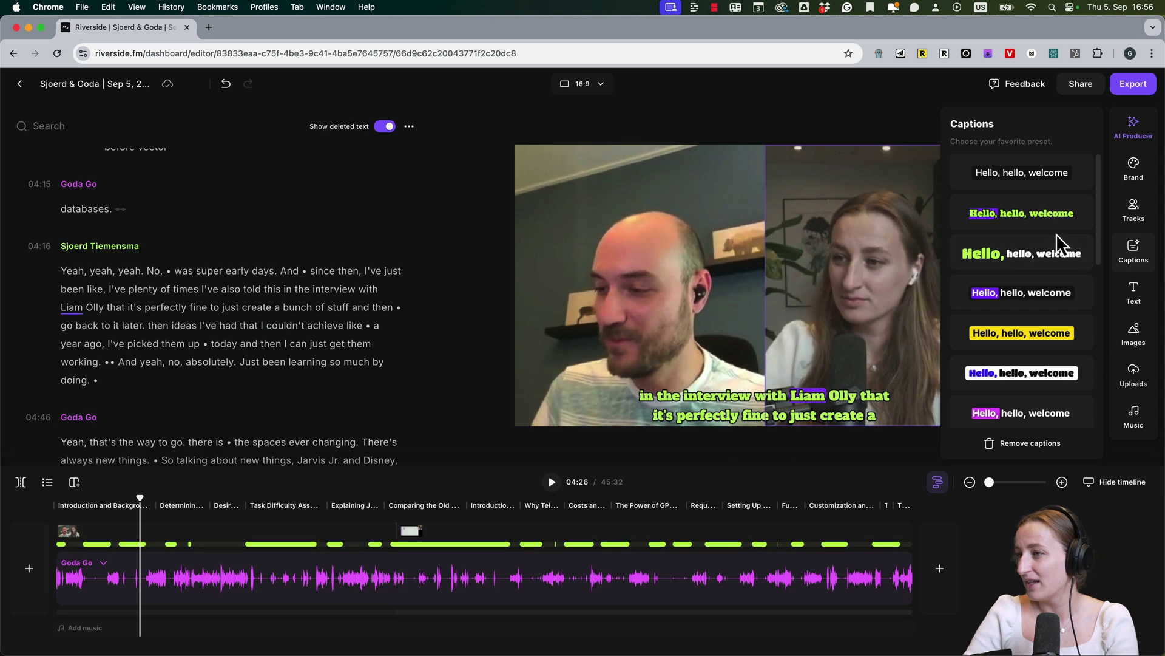
{"action": "left_click", "coordinate": [1026, 173]}
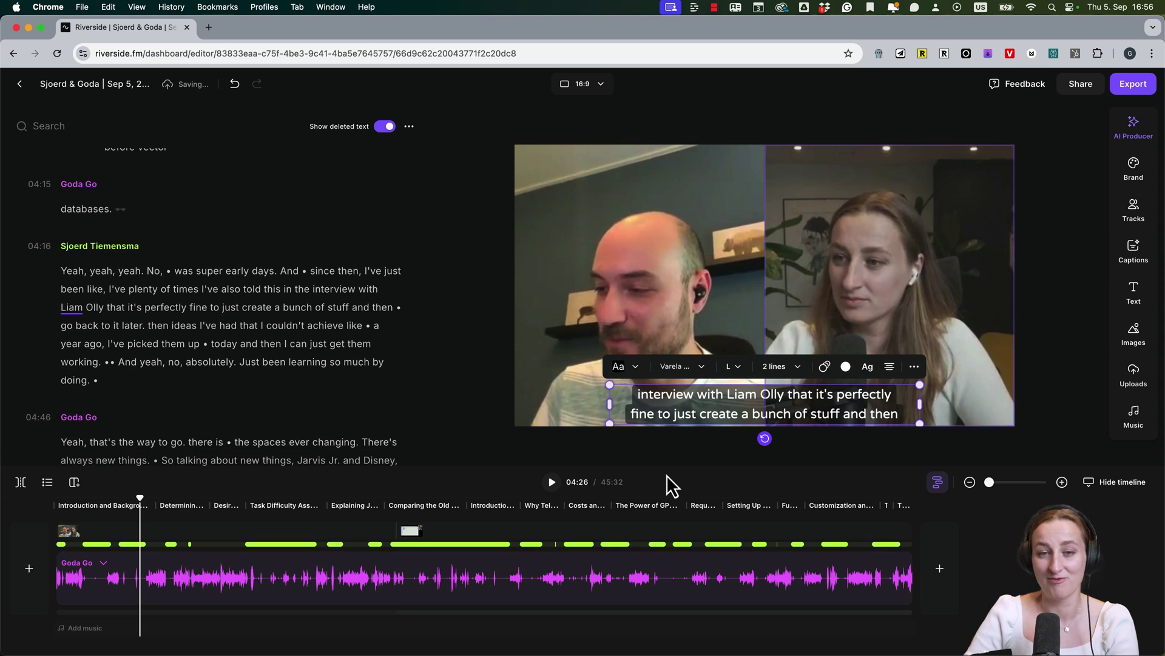
{"action": "left_click", "coordinate": [158, 543]}
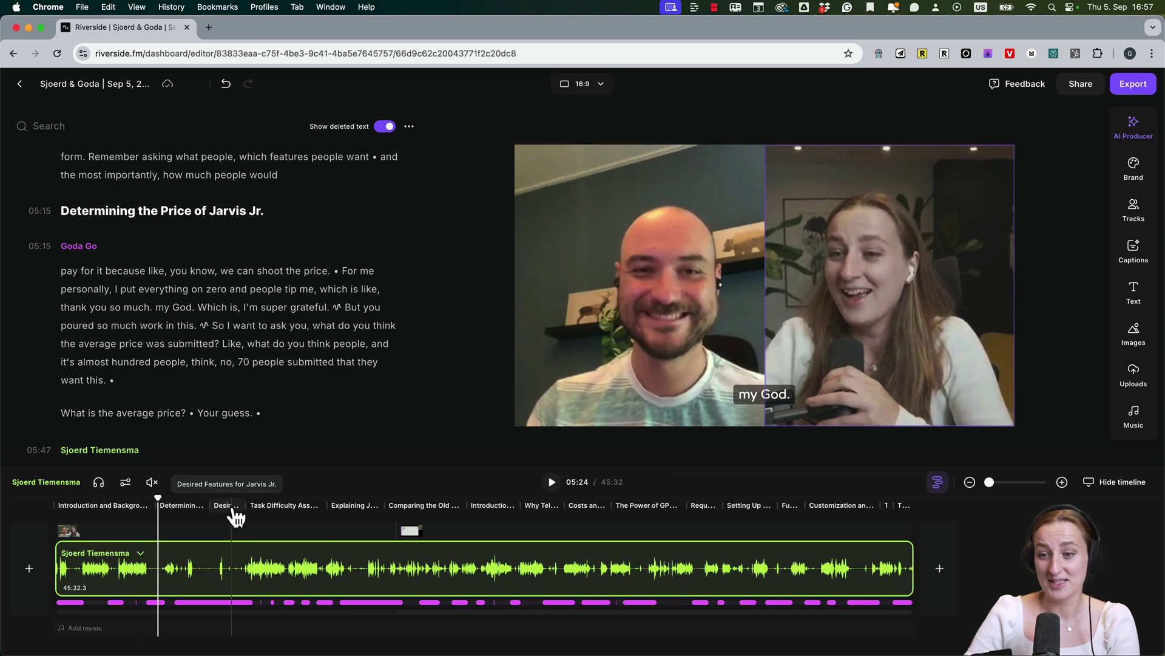
{"action": "left_click", "coordinate": [341, 514]}
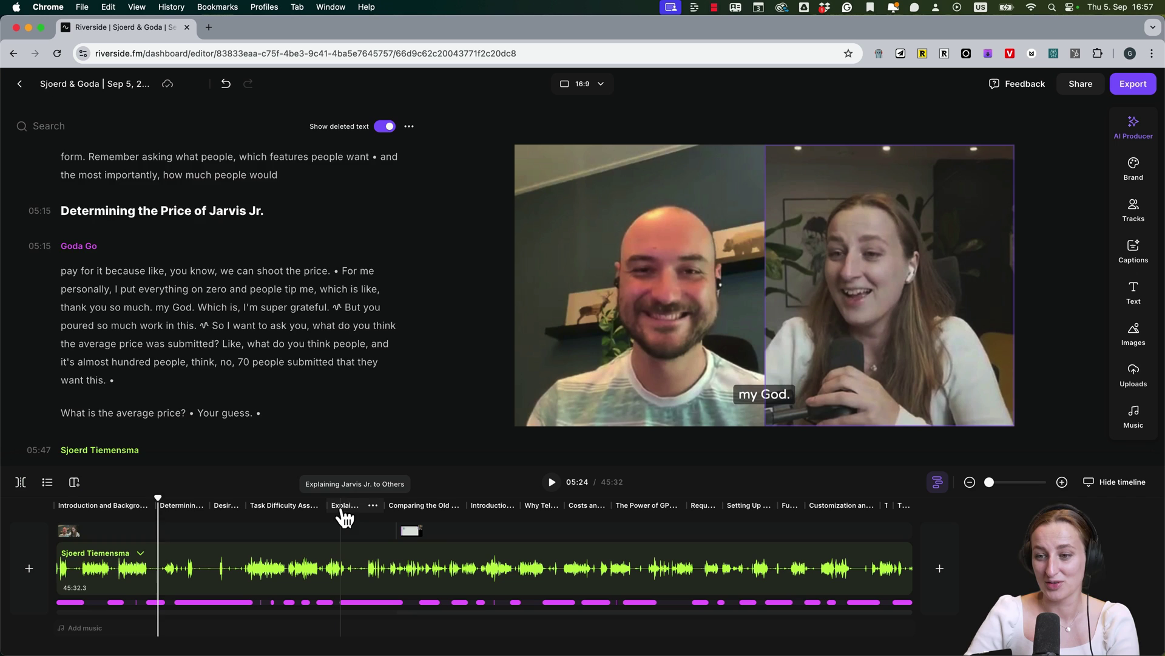
{"action": "left_click", "coordinate": [418, 507]}
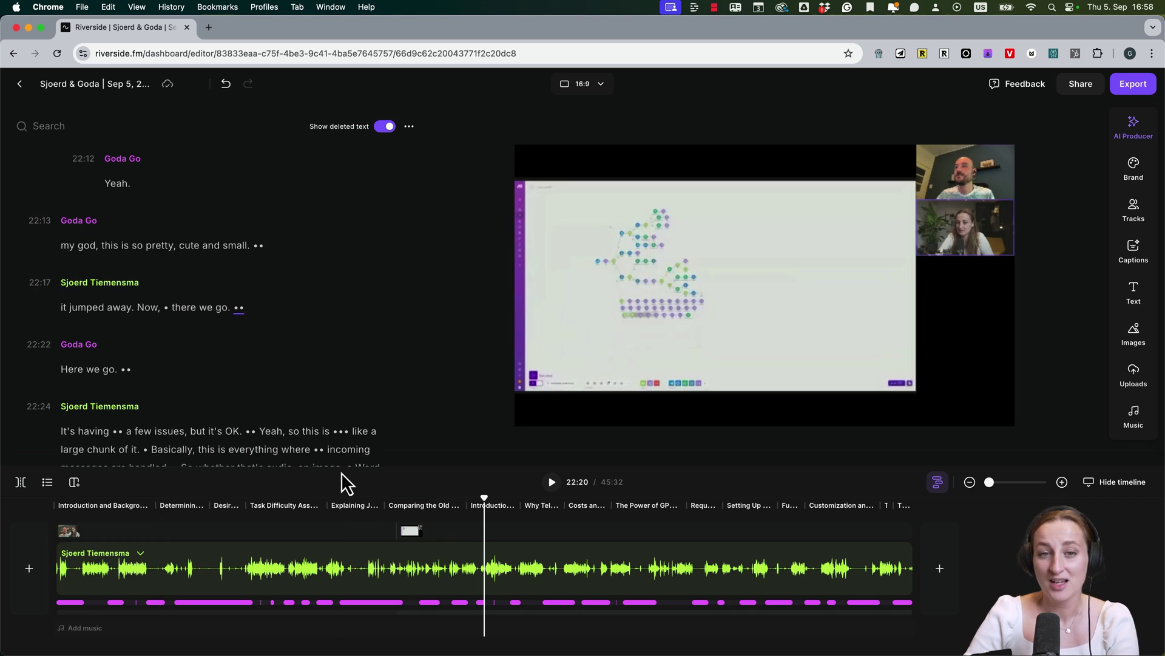
{"action": "left_click", "coordinate": [704, 518]}
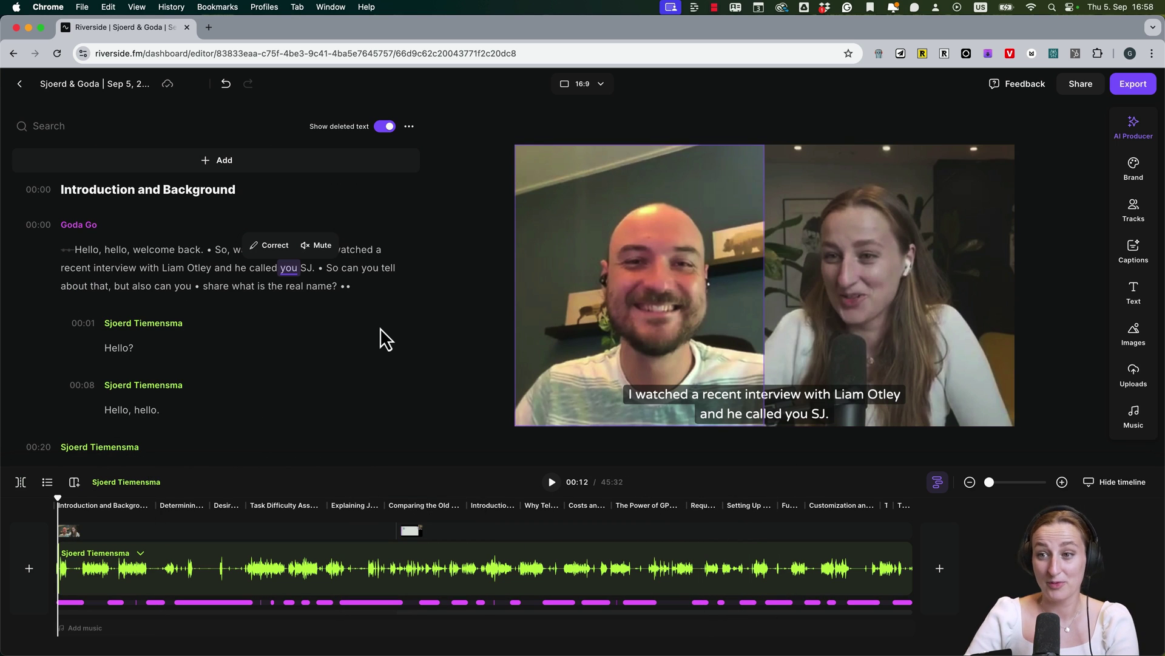
In AI Producer's pacing settings, raise the pace past Fast to Super fast, trimming the edit to 43:49
{"action": "left_click", "coordinate": [1131, 129]}
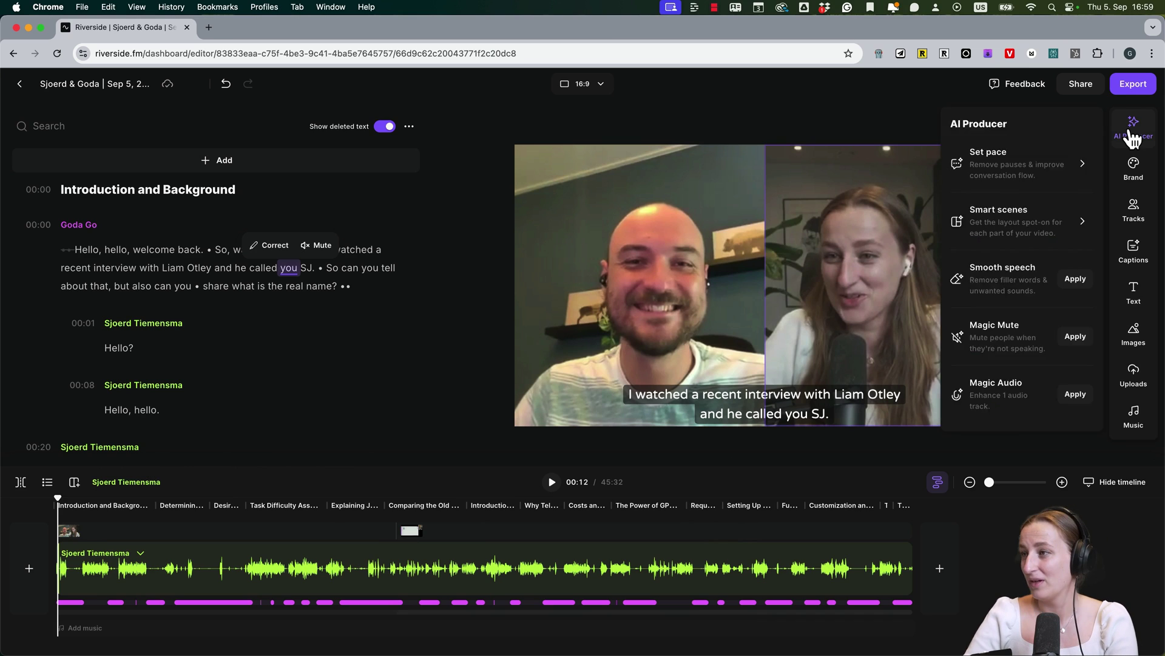
{"action": "left_click", "coordinate": [1131, 129]}
{"action": "left_click", "coordinate": [1131, 129]}
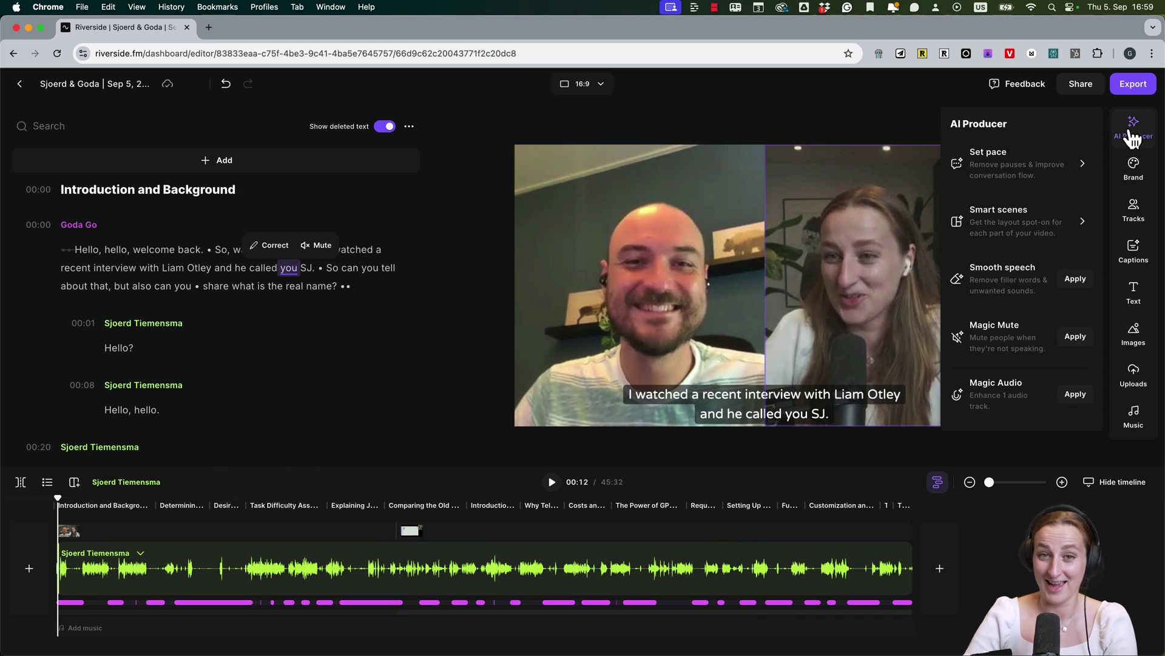
{"action": "left_click", "coordinate": [1076, 164]}
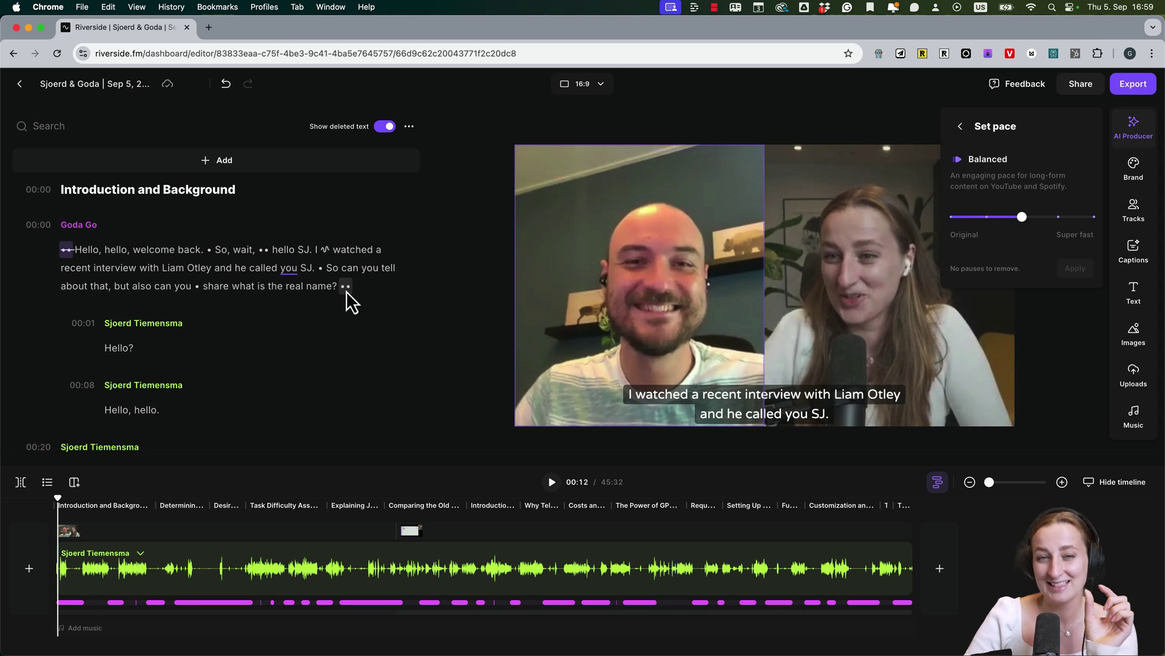
{"action": "mouse_move", "coordinate": [347, 298]}
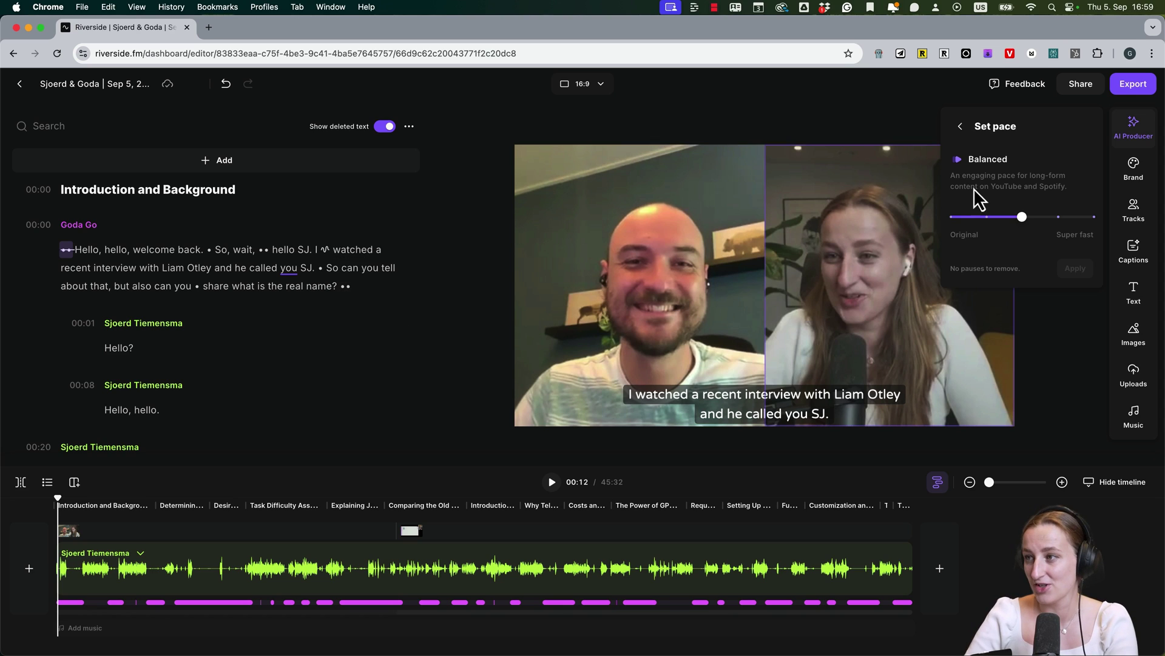
{"action": "left_click", "coordinate": [1058, 217]}
{"action": "left_click", "coordinate": [1084, 220]}
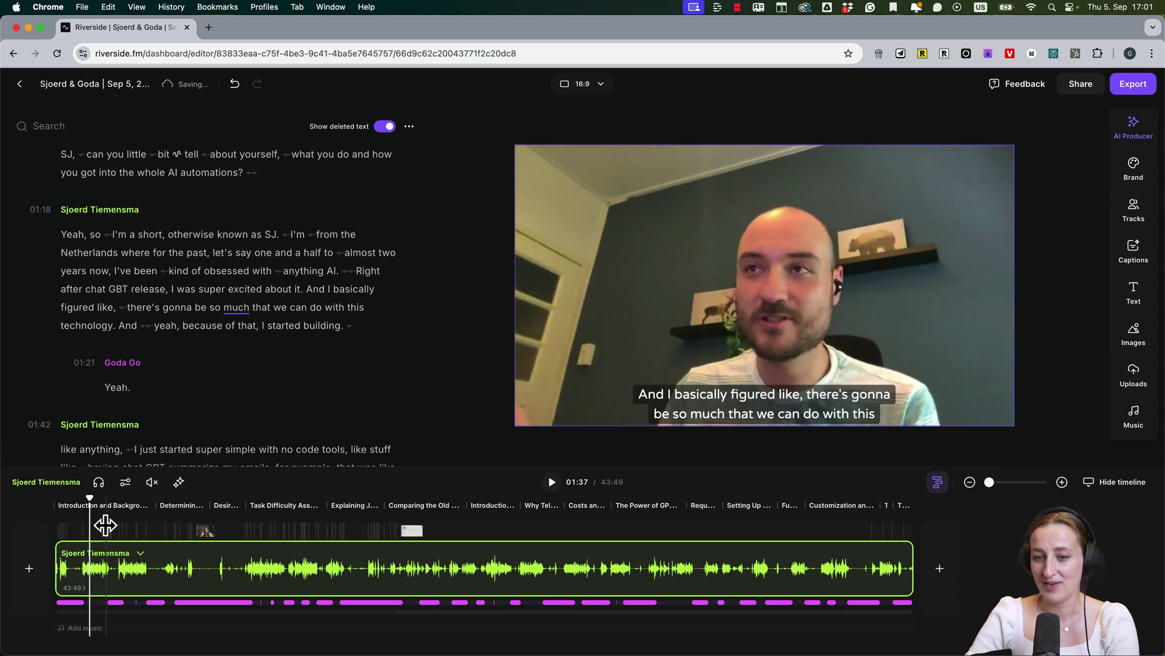
Give the 17:09 scene the three-panel layout with both speakers beside the screen share
{"action": "left_click_drag", "start_coordinate": [94, 501], "coordinate": [420, 503]}
{"action": "left_click", "coordinate": [938, 233]}
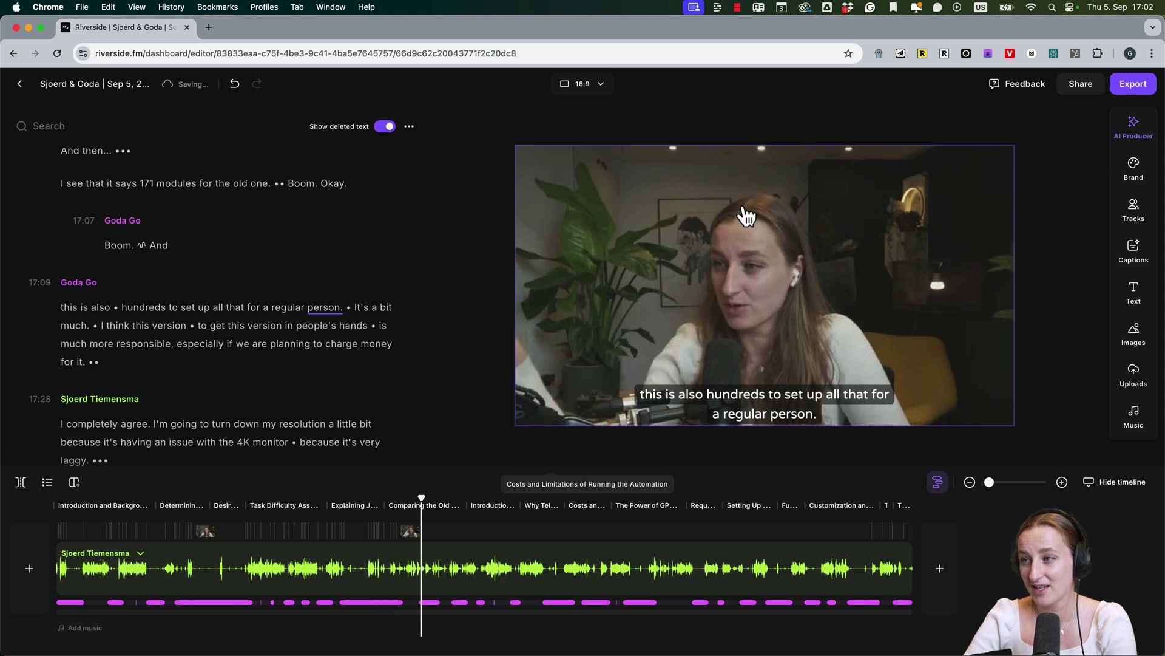
{"action": "left_click", "coordinate": [741, 152]}
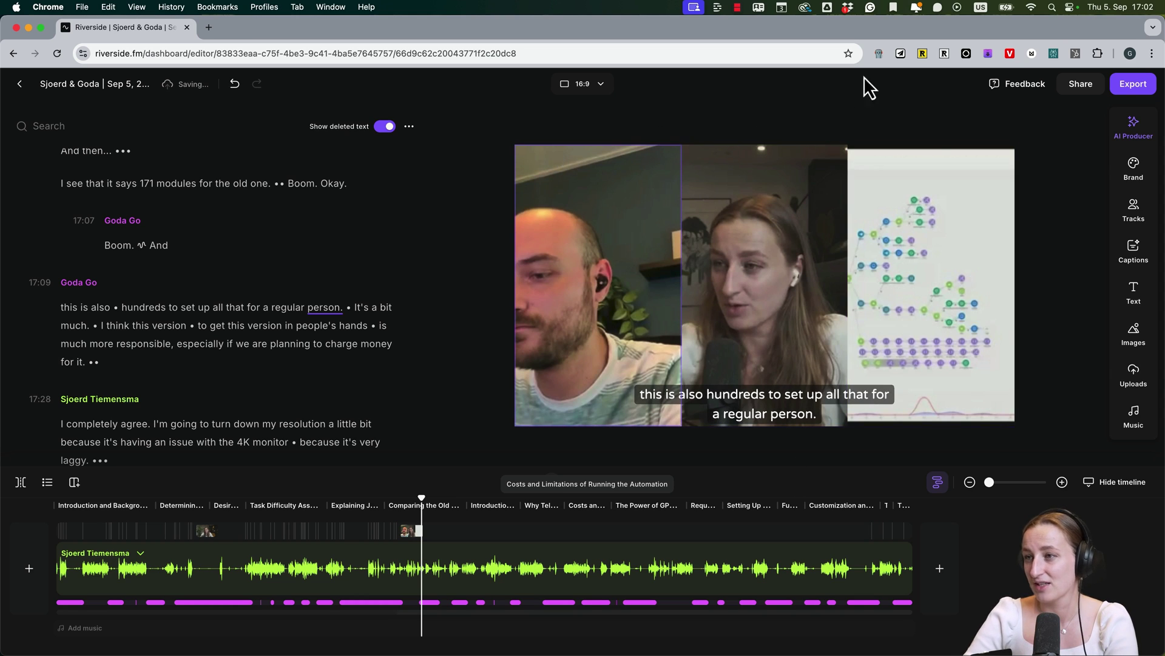
{"action": "left_click", "coordinate": [735, 193]}
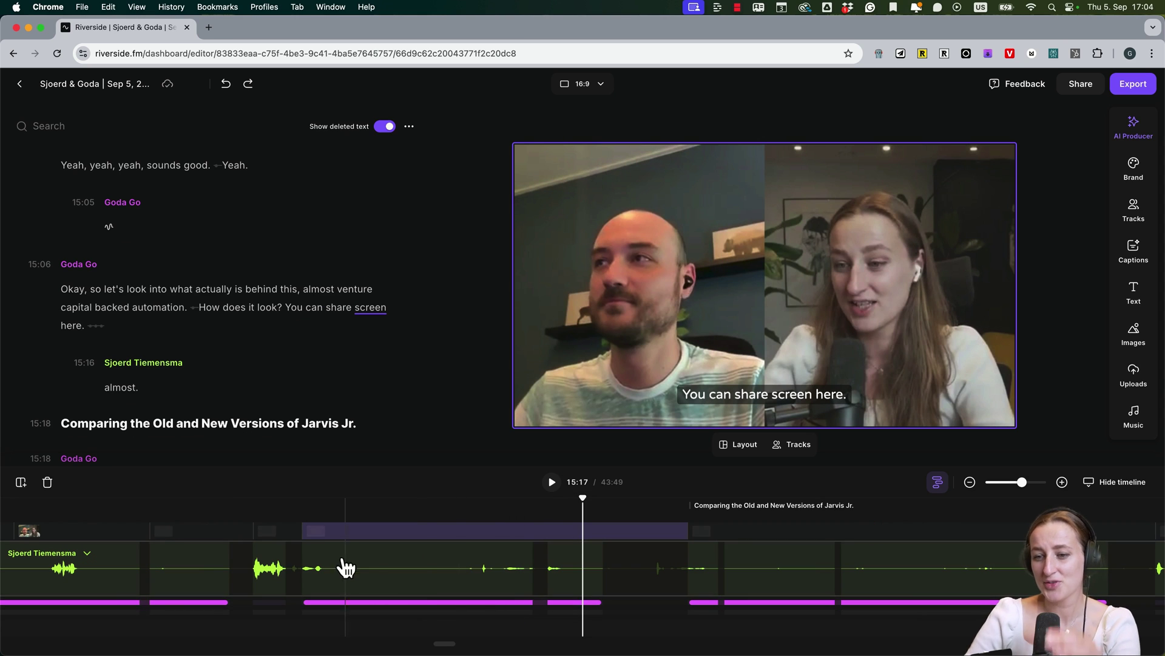
Step through the scenes around 15:00–15:18, settle on the 15:16 two-speaker scene, and edit it
{"action": "left_click", "coordinate": [296, 534]}
{"action": "left_click", "coordinate": [340, 532]}
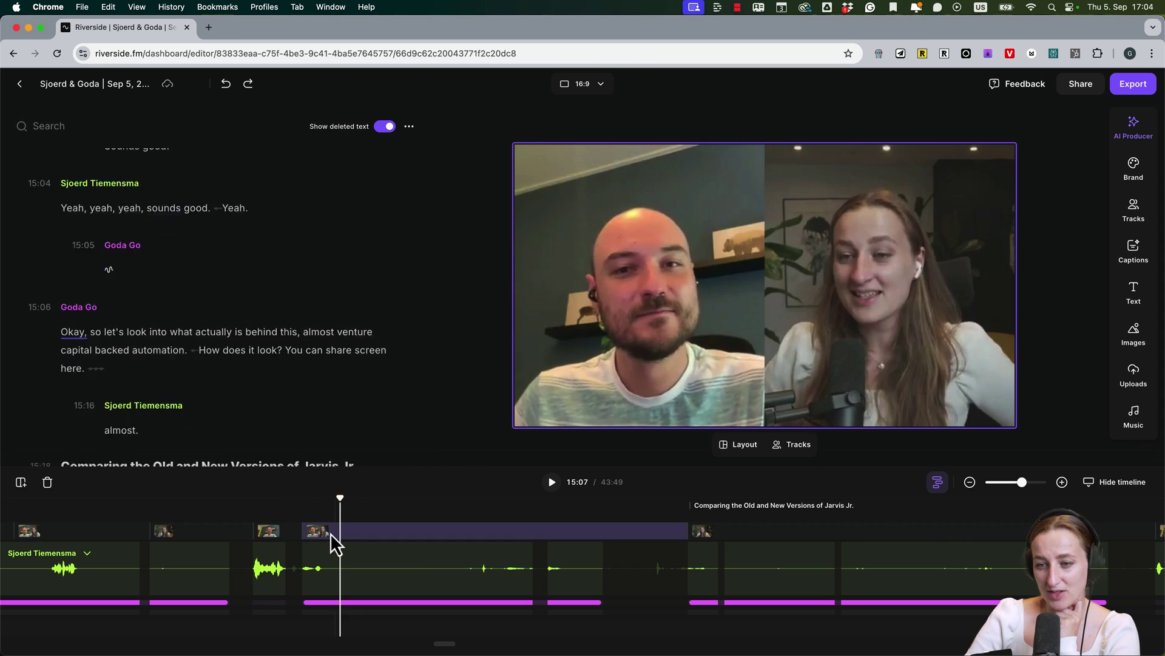
{"action": "left_click", "coordinate": [256, 531]}
{"action": "left_click", "coordinate": [199, 533]}
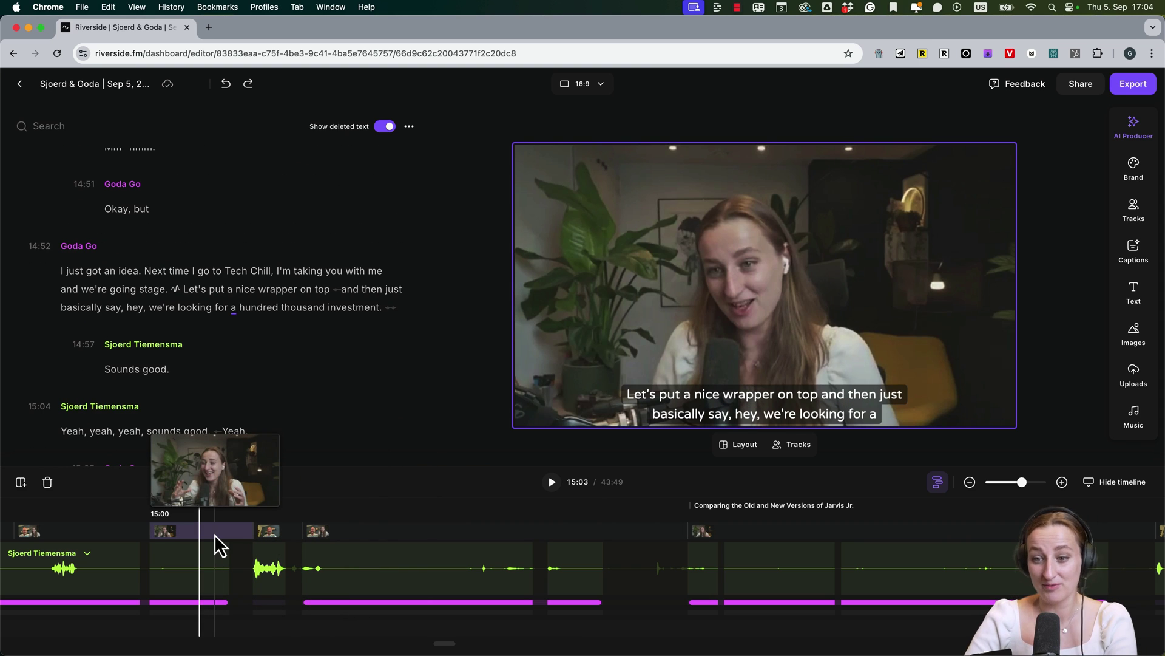
{"action": "left_click", "coordinate": [276, 533]}
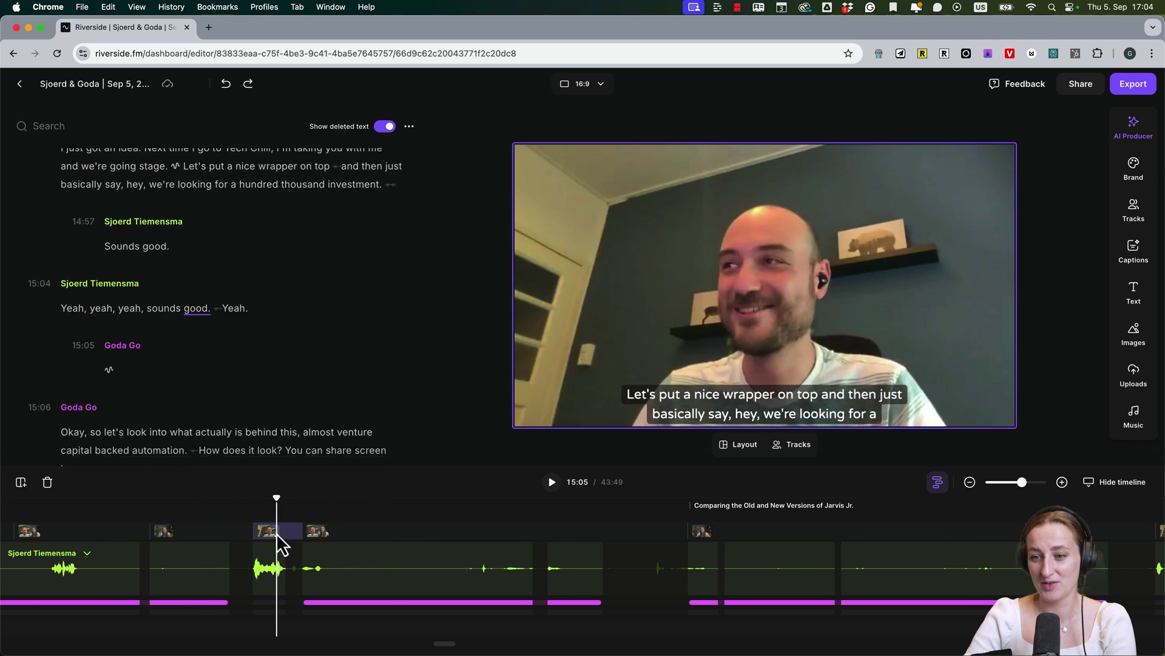
{"action": "left_click", "coordinate": [578, 533]}
{"action": "left_click", "coordinate": [479, 570]}
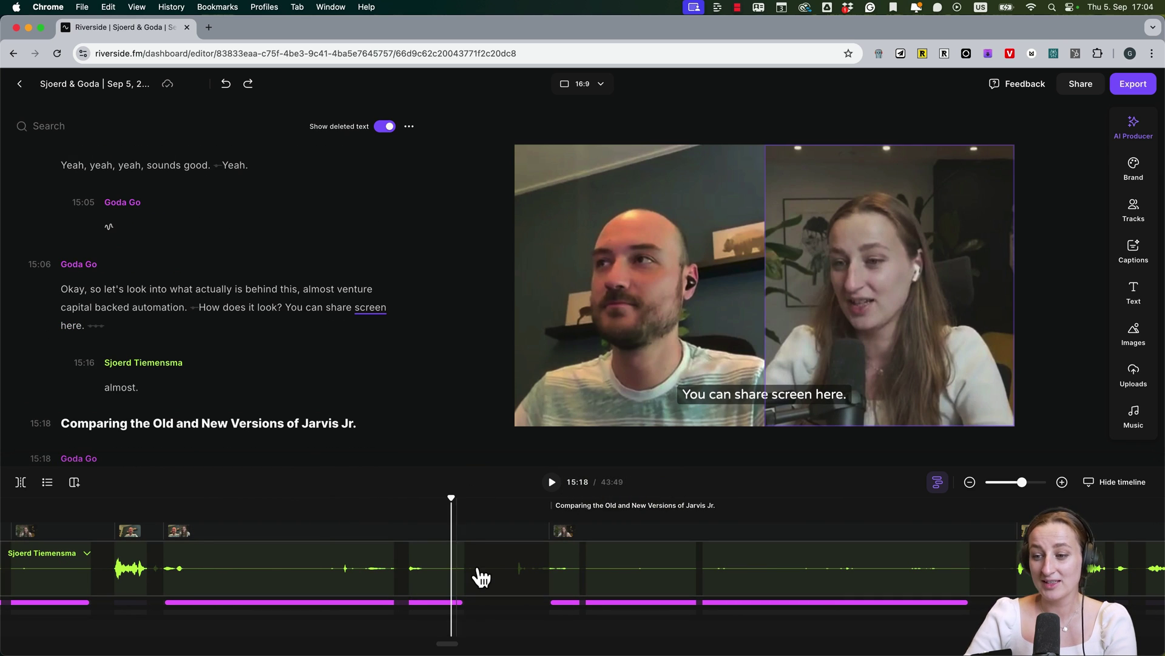
{"action": "left_click", "coordinate": [418, 530]}
{"action": "left_click", "coordinate": [367, 494]}
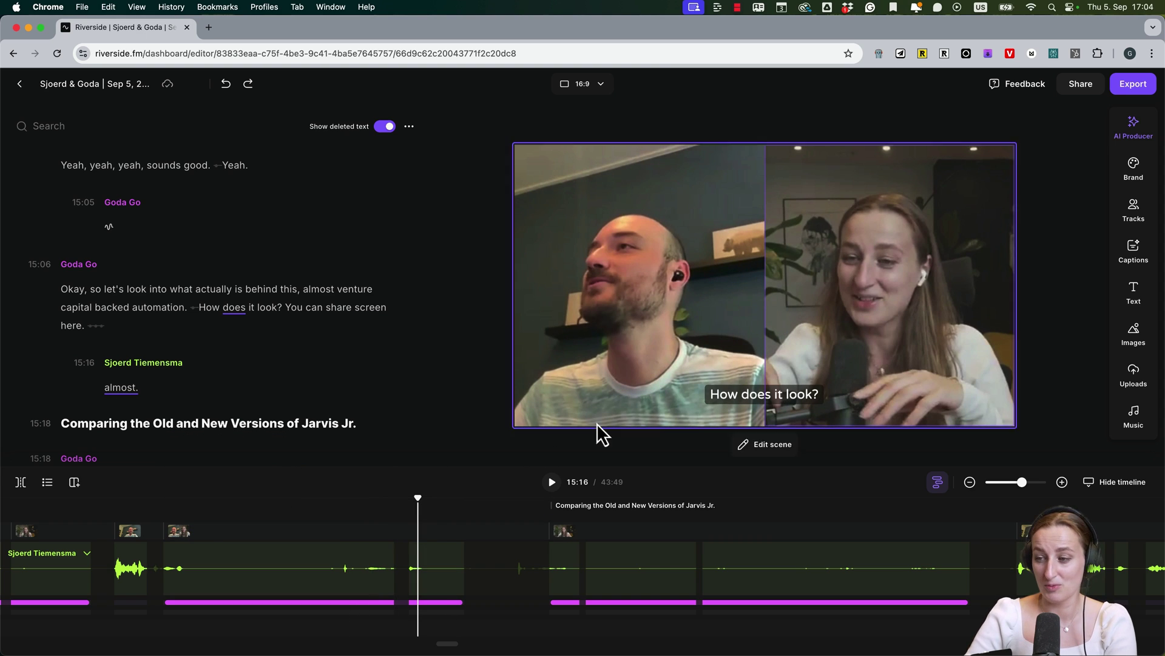
{"action": "left_click", "coordinate": [784, 449]}
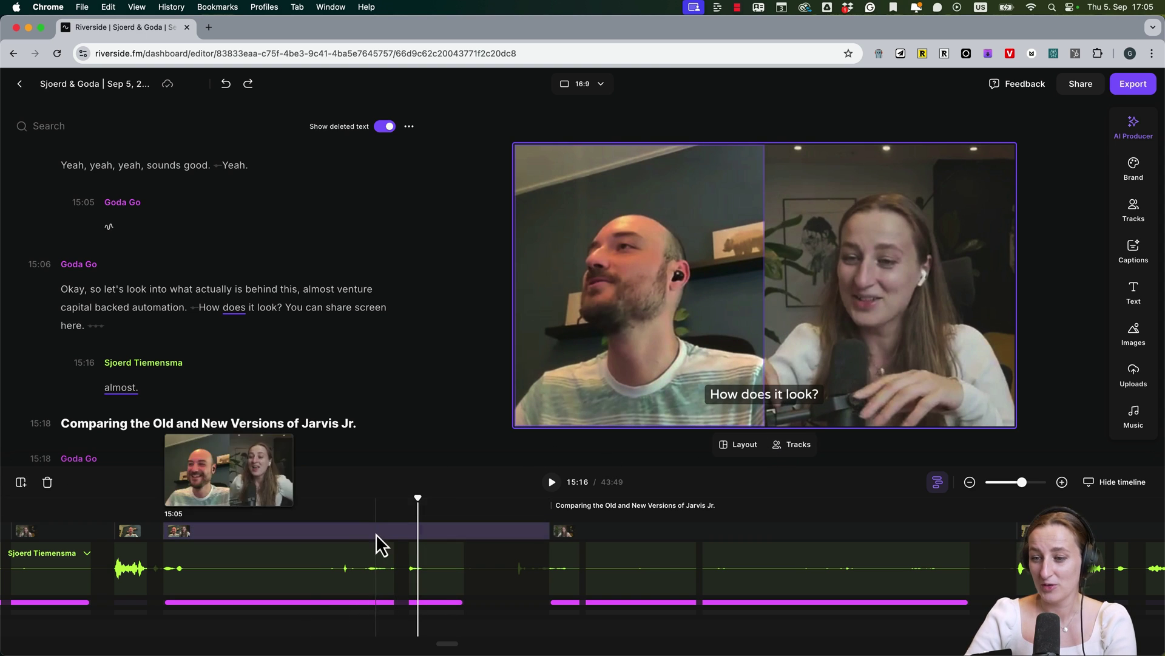
{"action": "left_click", "coordinate": [748, 450]}
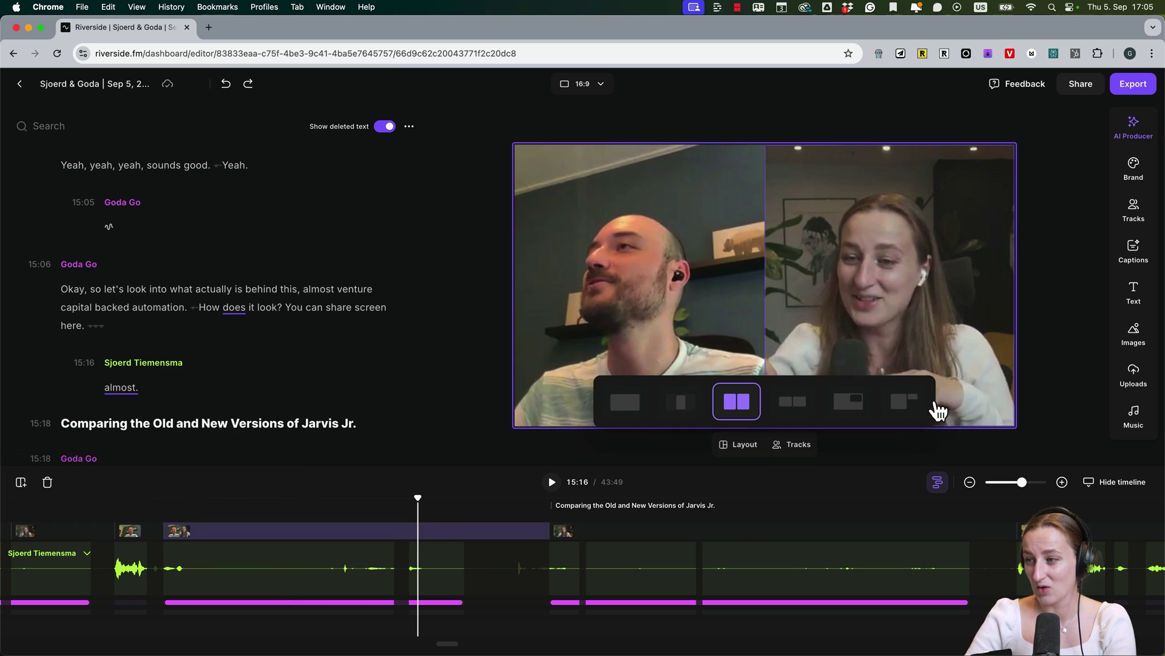
{"action": "left_click", "coordinate": [619, 410]}
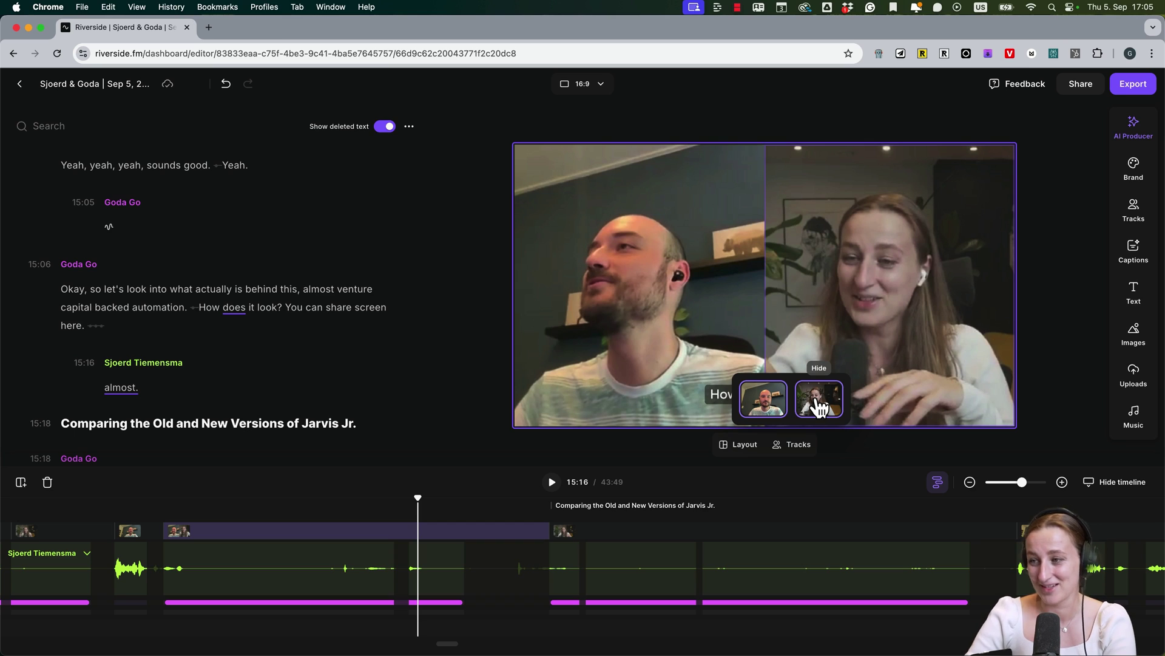
{"action": "left_click", "coordinate": [819, 405]}
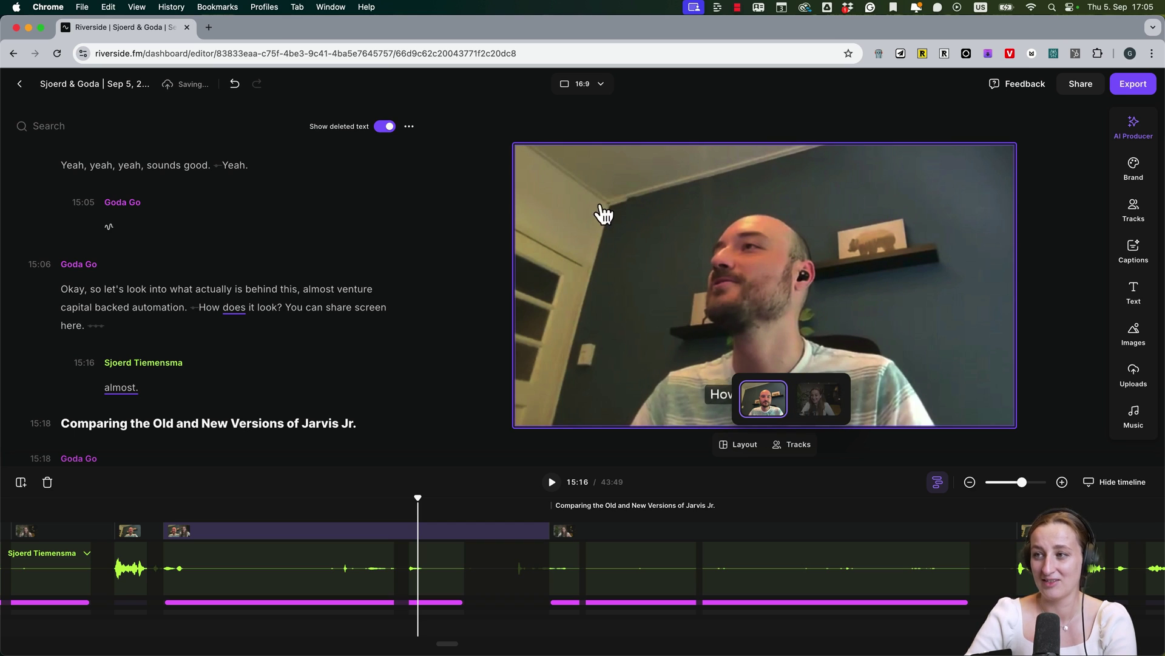
{"action": "left_click", "coordinate": [819, 401]}
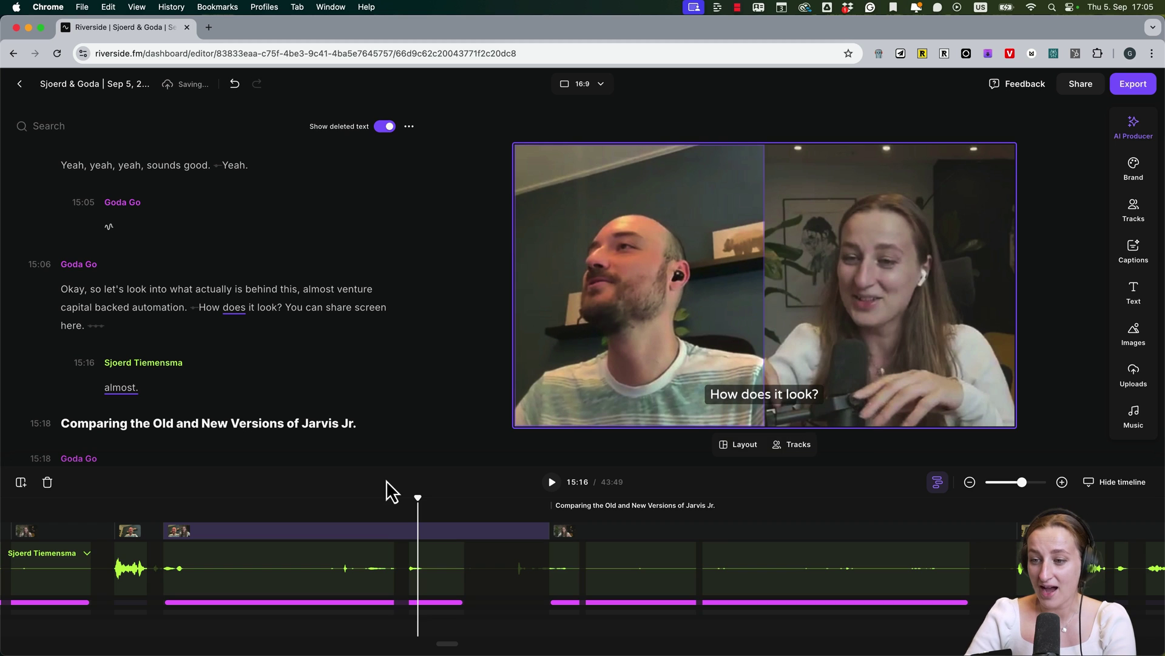
{"action": "left_click", "coordinate": [386, 480]}
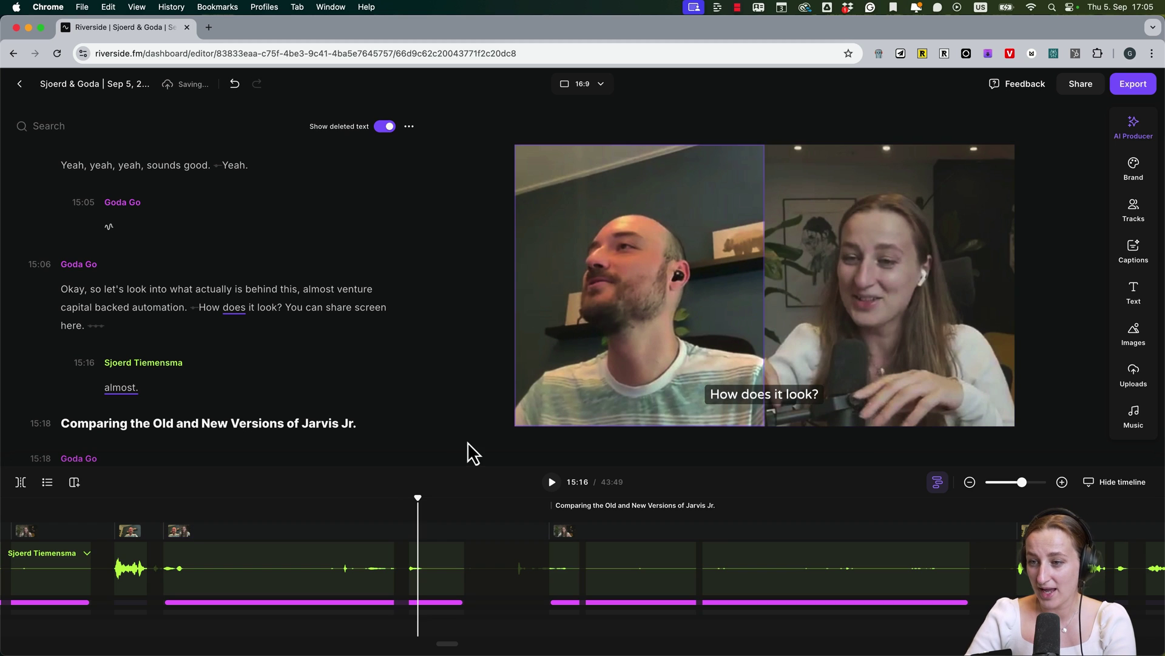
{"action": "left_click", "coordinate": [300, 531]}
Split the scene near 15:10, lengthen its first part, and start a new scene at 17:23
{"action": "key", "text": "s"}
{"action": "left_click", "coordinate": [253, 531]}
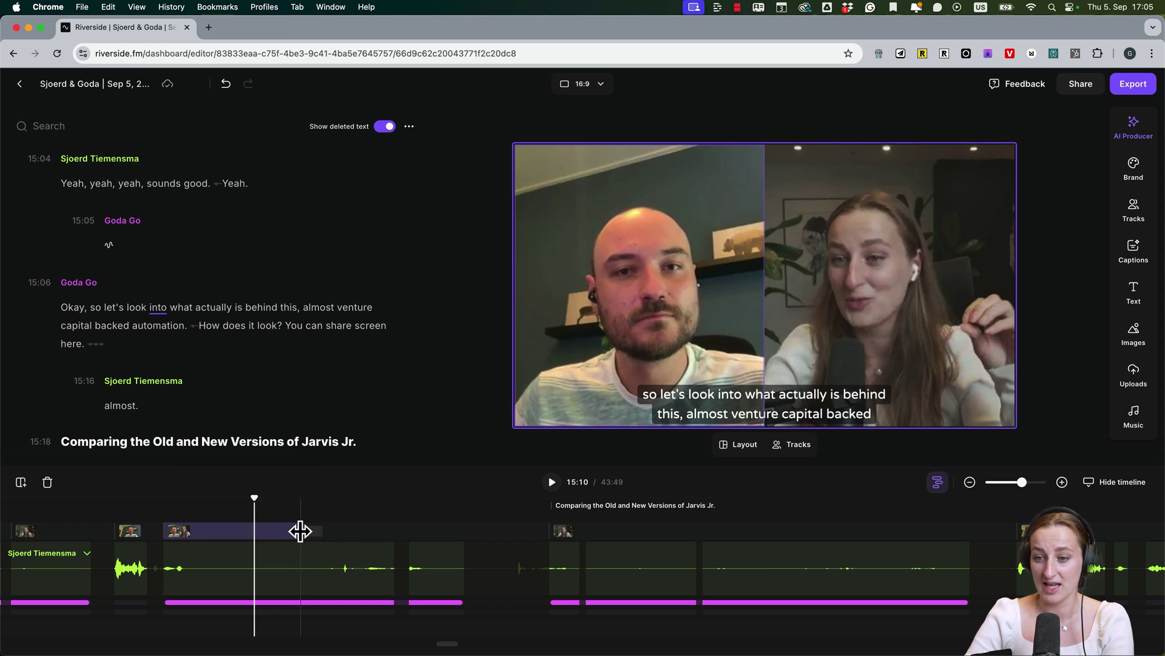
{"action": "left_click_drag", "start_coordinate": [299, 531], "coordinate": [464, 542]}
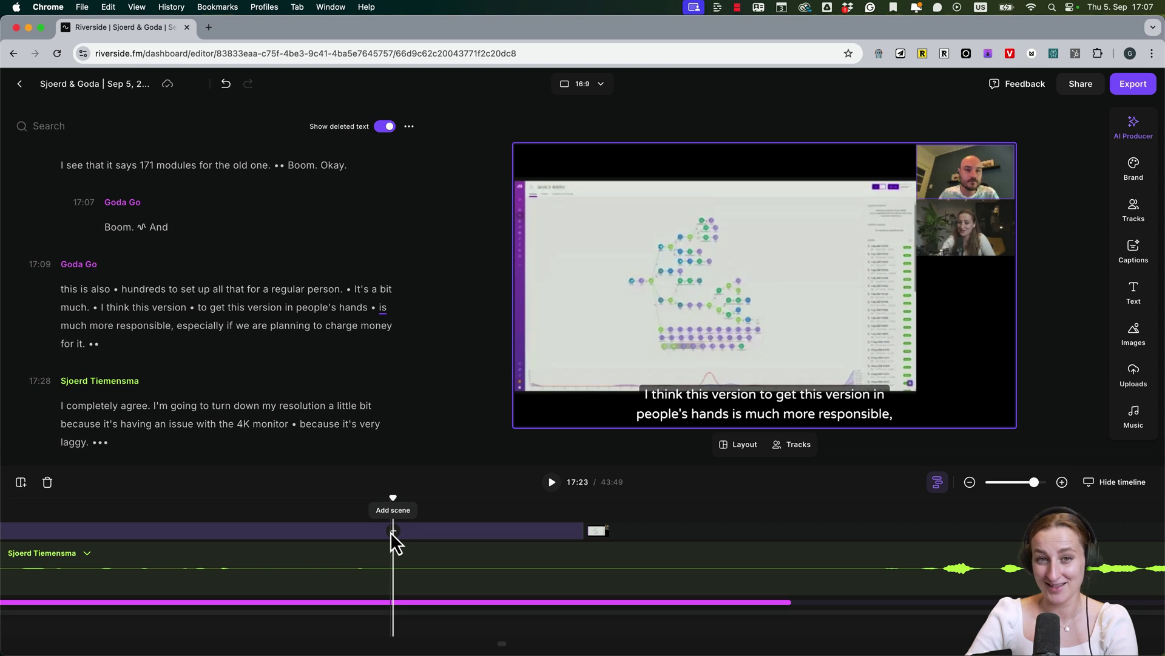
{"action": "left_click", "coordinate": [391, 532]}
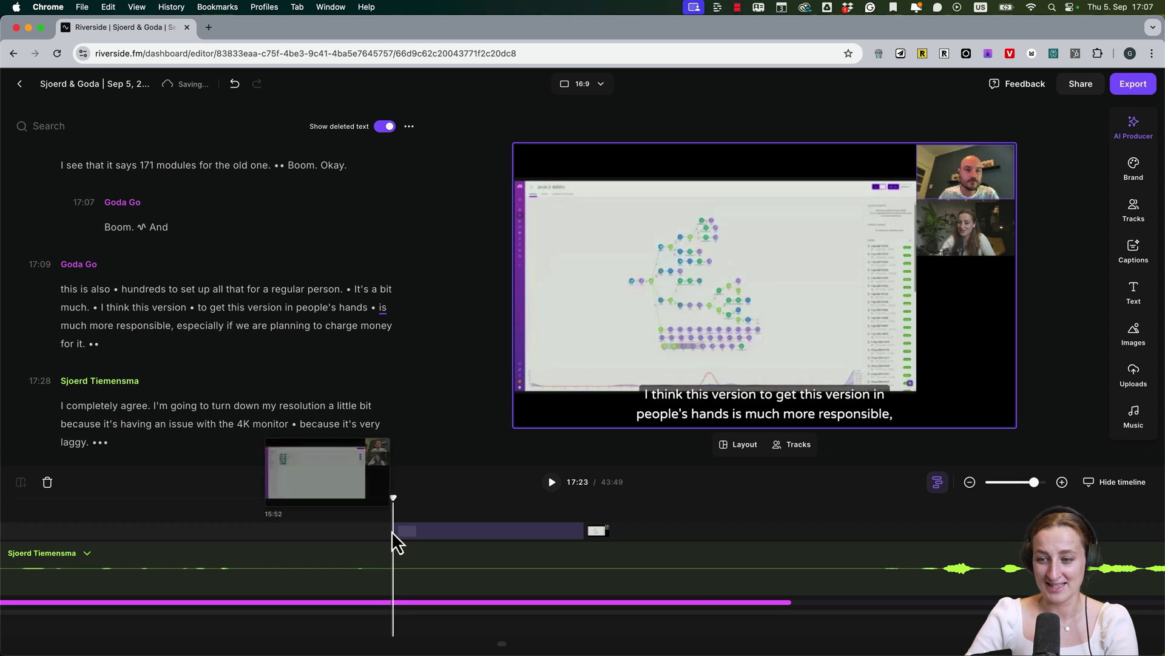
{"action": "left_click", "coordinate": [515, 532]}
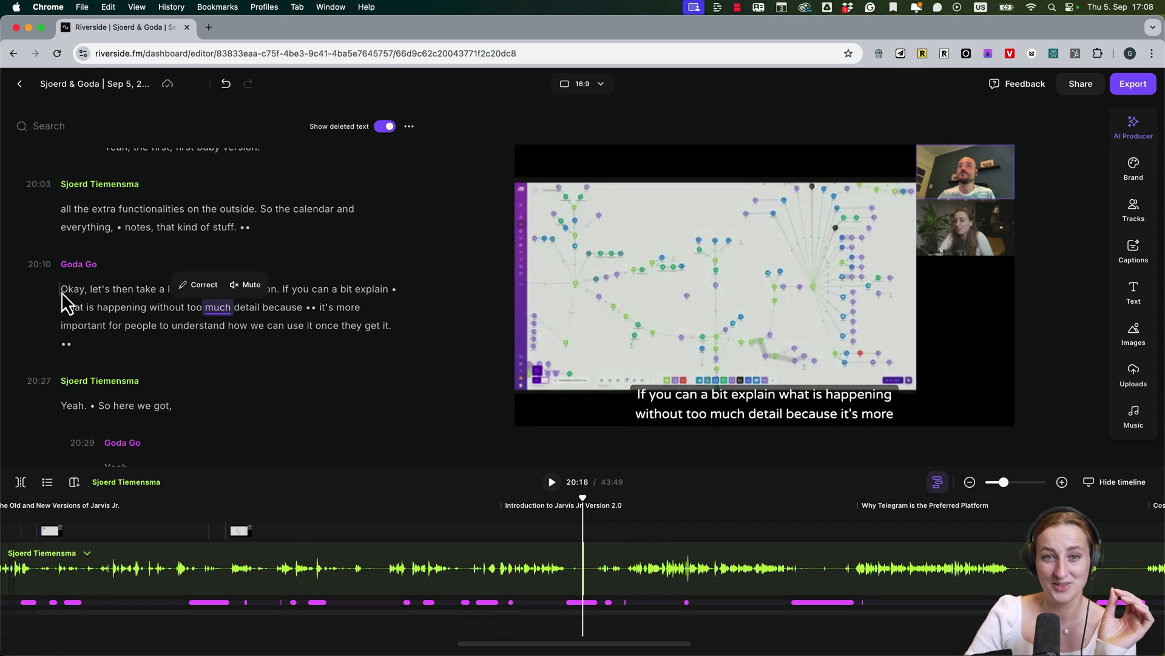
Make a scene from Goda's paragraph, then delete the opening greeting words, leaving a 43:45 edit
{"action": "left_click_drag", "start_coordinate": [60, 293], "coordinate": [426, 334]}
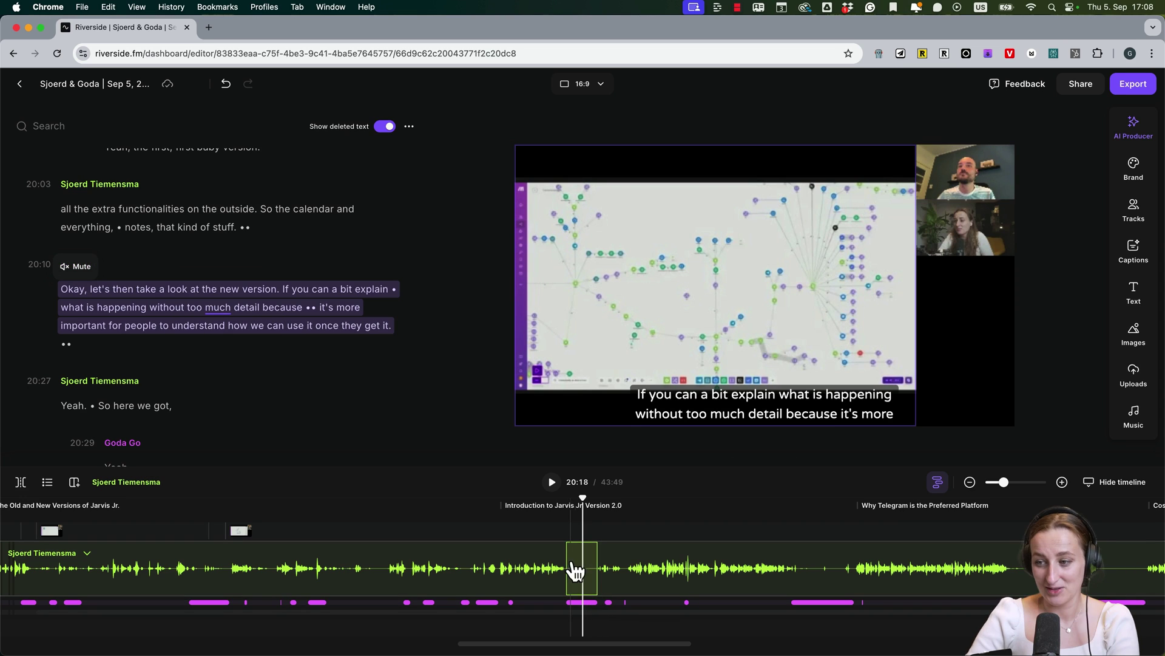
{"action": "left_click", "coordinate": [74, 482]}
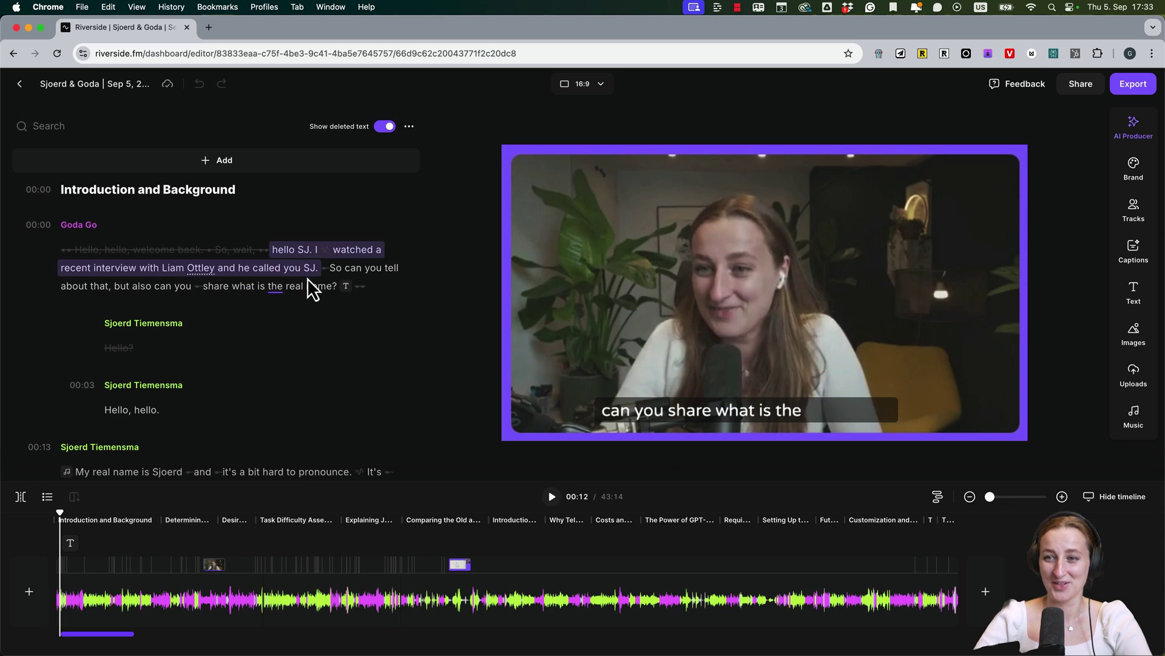
{"action": "left_click_drag", "start_coordinate": [311, 286], "coordinate": [328, 292]}
{"action": "left_click", "coordinate": [200, 232]}
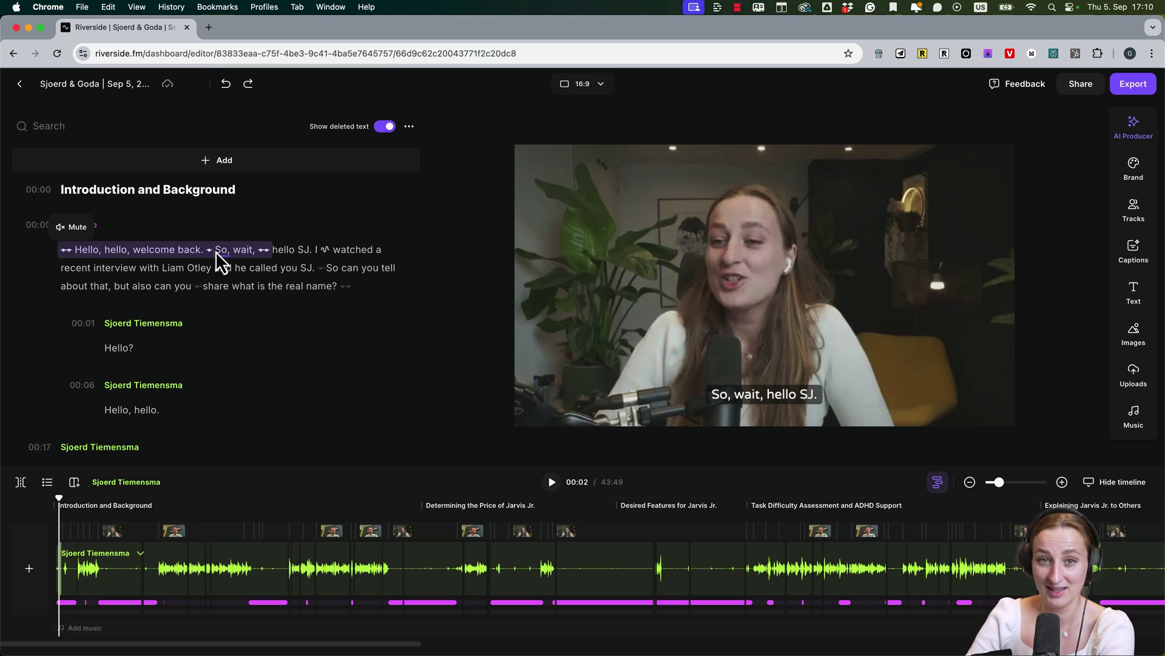
{"action": "key", "text": "BackSpace"}
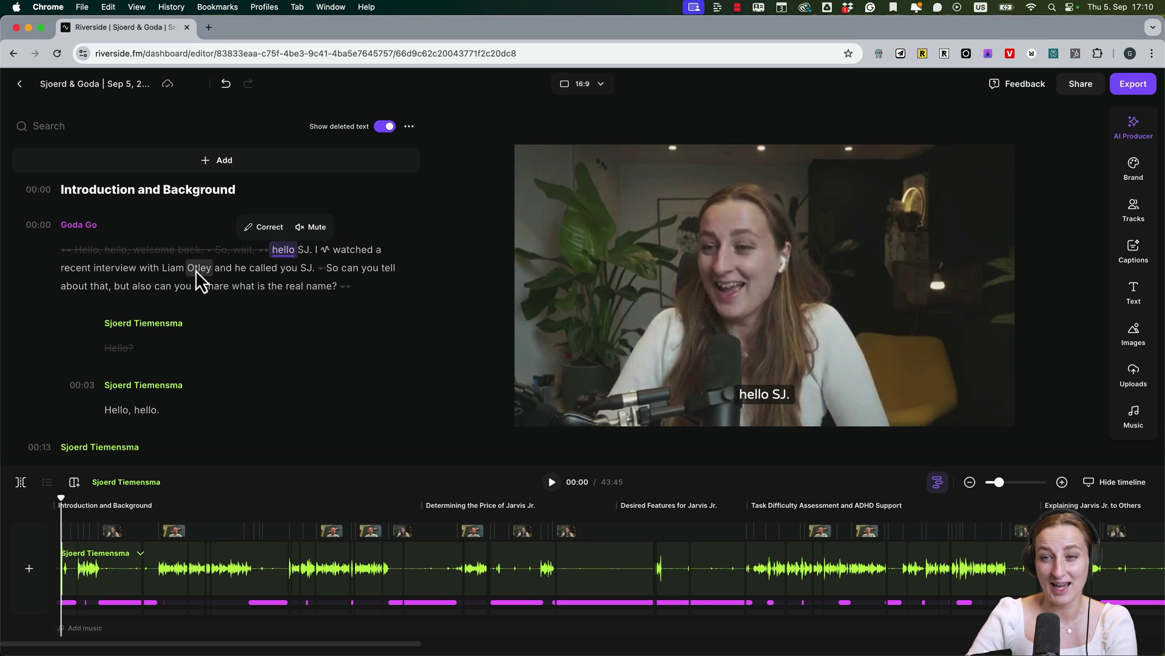
Fix the interviewer's misspelled surname in the first transcript line by adding a second 't'
{"action": "left_click", "coordinate": [197, 268]}
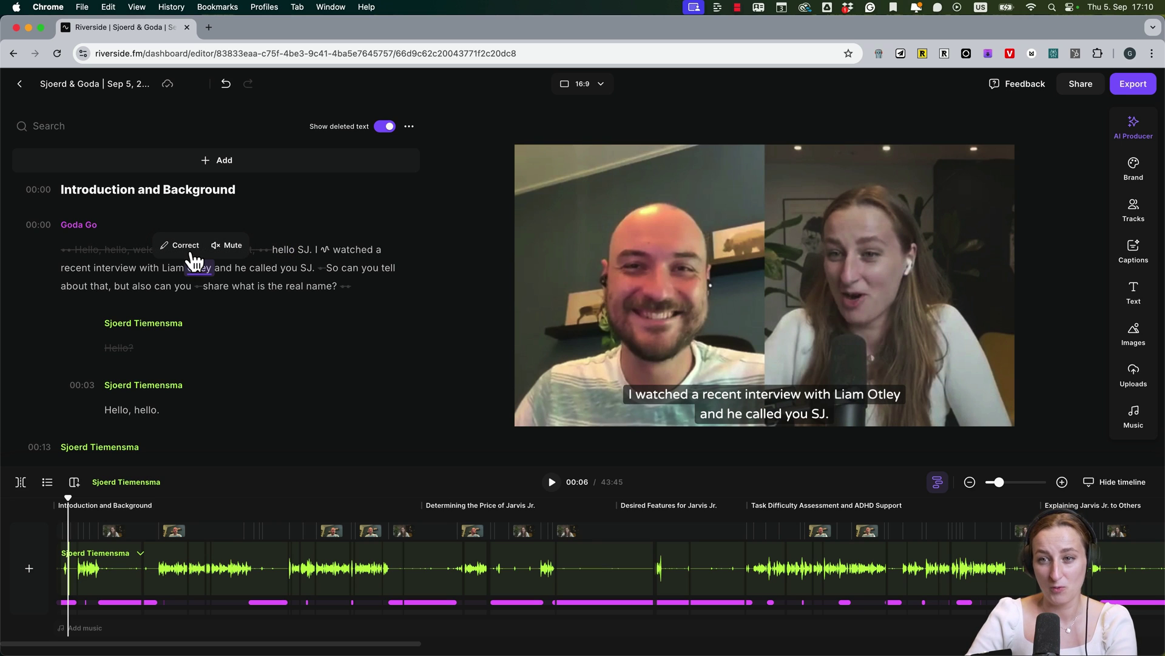
{"action": "left_click", "coordinate": [192, 253]}
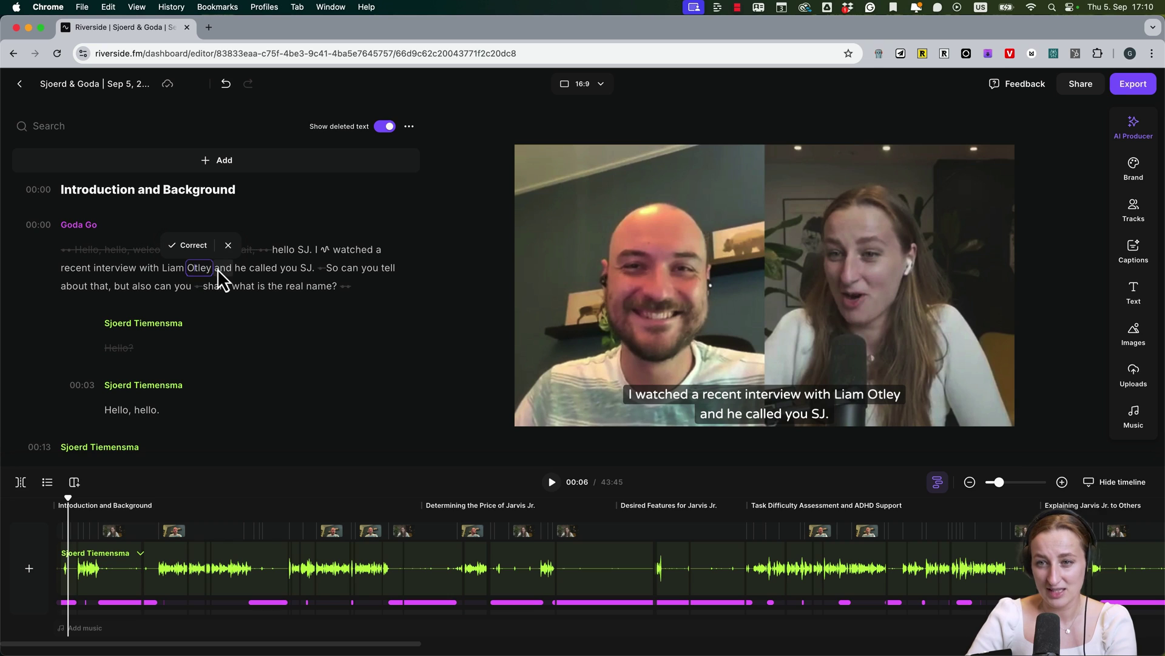
{"action": "type", "text": "t"}
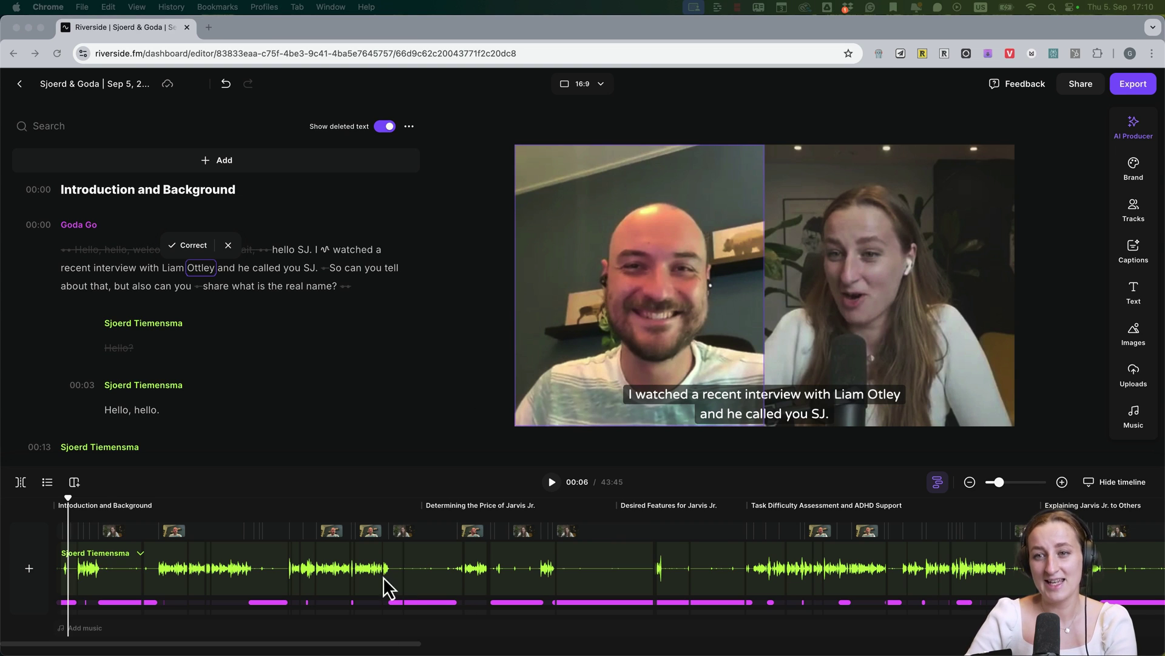
{"action": "left_click", "coordinate": [188, 246]}
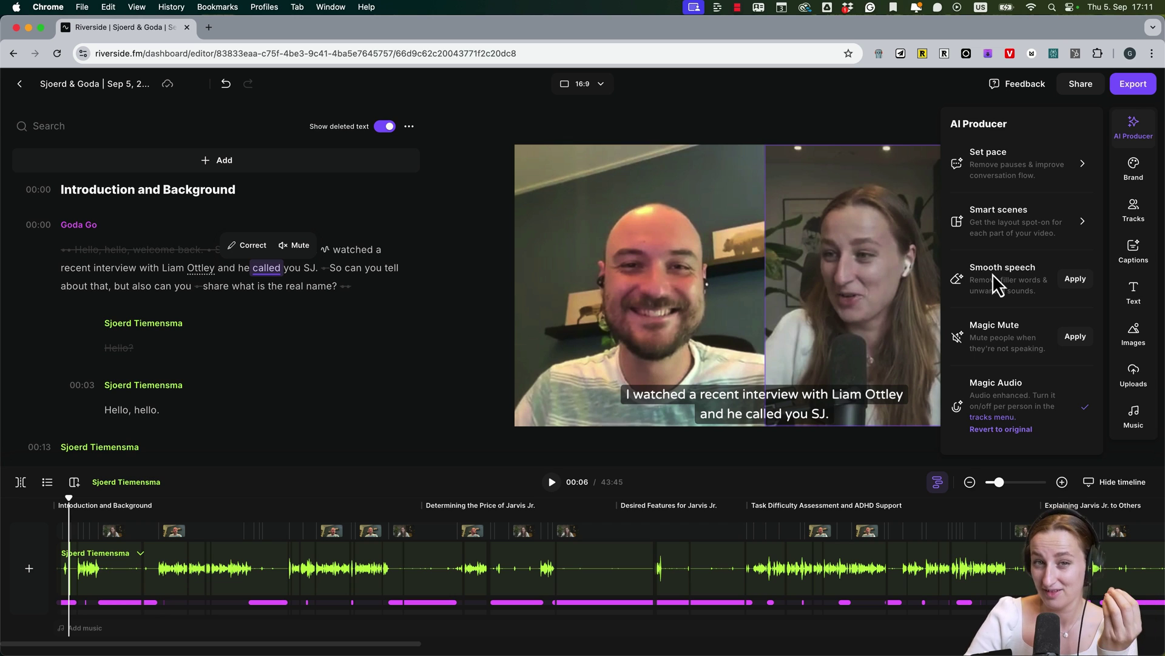
Apply Smooth speech to remove every filler word, trimming the episode to 43:14
{"action": "left_click", "coordinate": [1083, 280]}
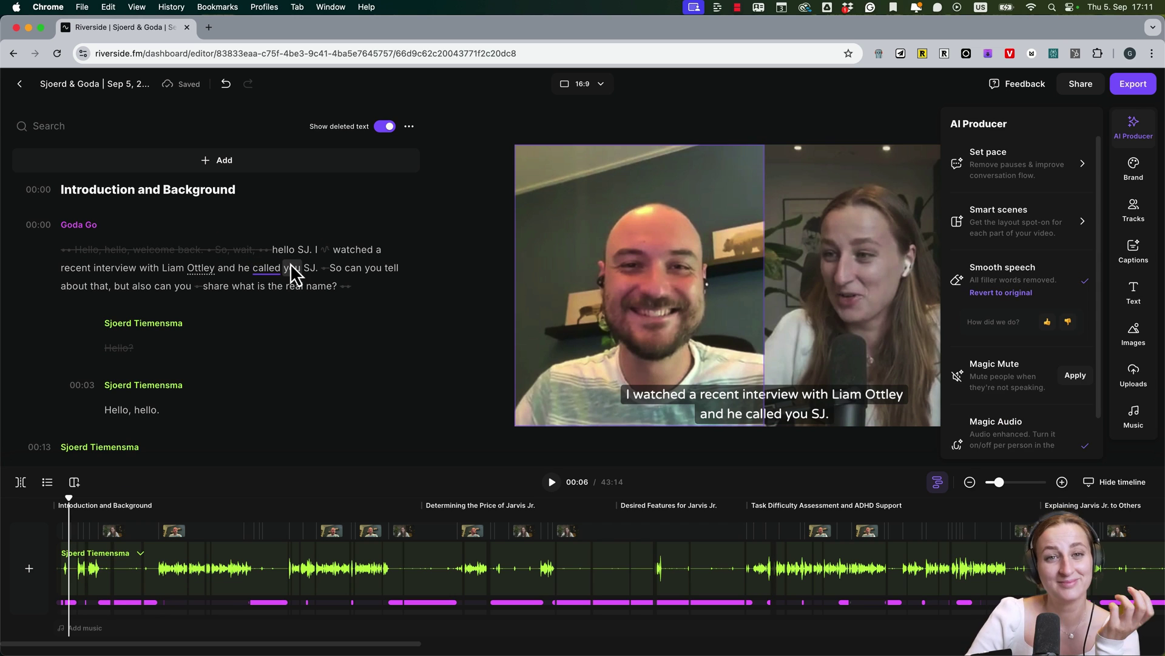
{"action": "scroll", "coordinate": [979, 333], "scroll_direction": "down", "scroll_amount": 1}
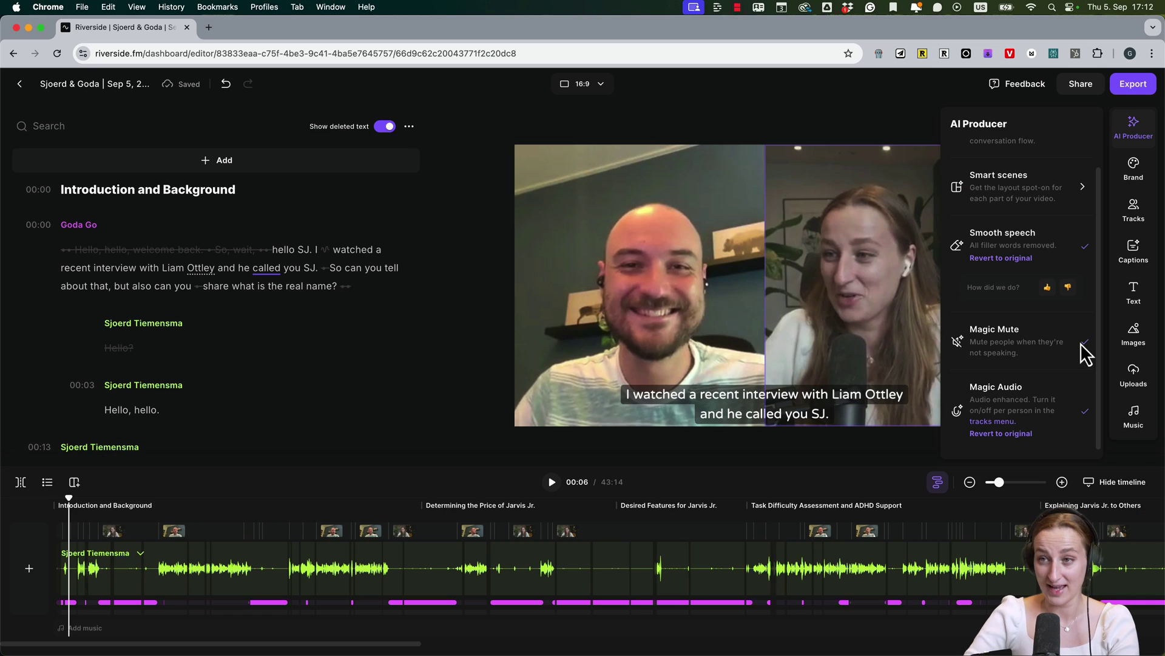
{"action": "scroll", "coordinate": [1020, 383], "scroll_direction": "up", "scroll_amount": 2}
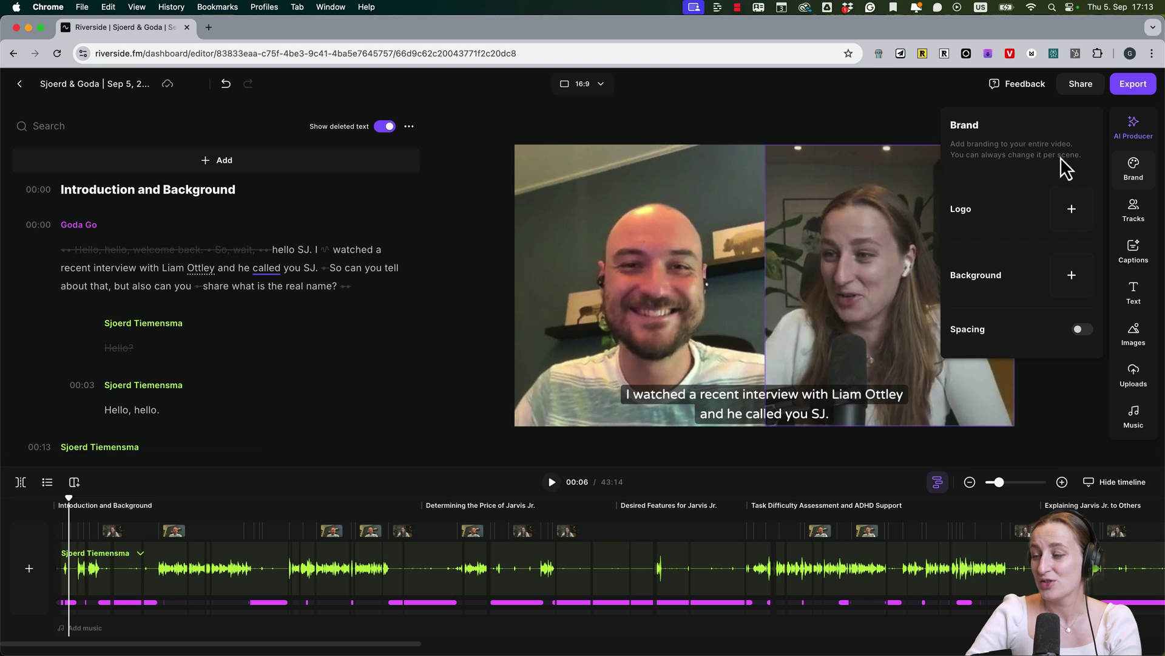
Set the video background to solid purple #9671FF and keep spacing around the frames on
{"action": "left_click", "coordinate": [1081, 278]}
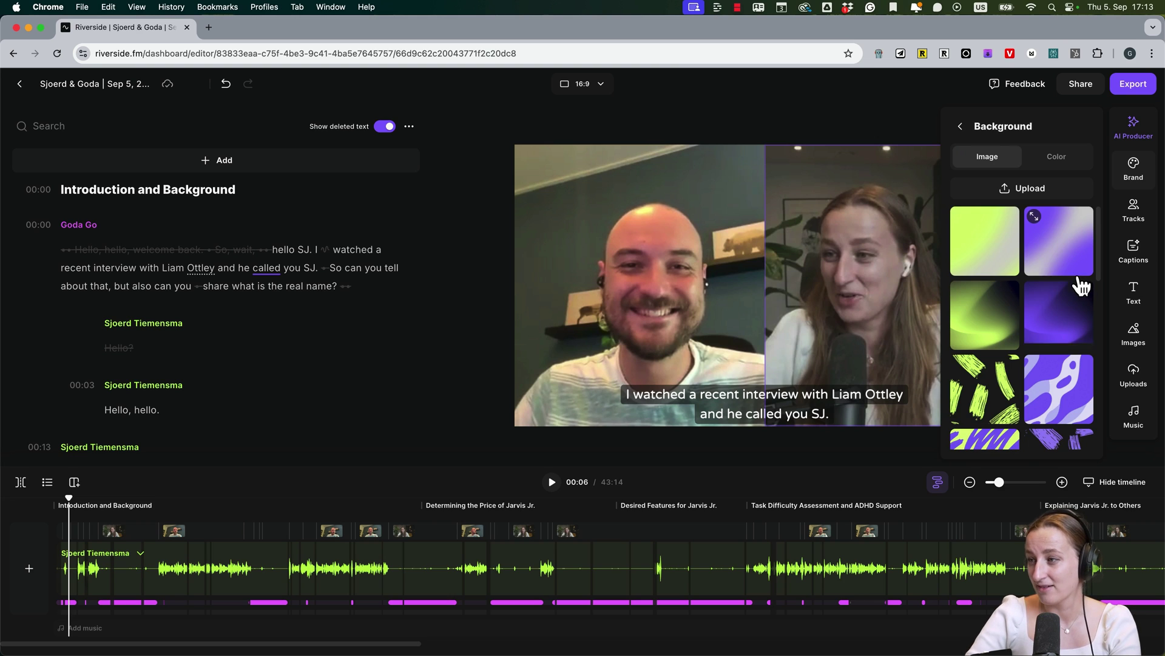
{"action": "left_click", "coordinate": [1066, 223]}
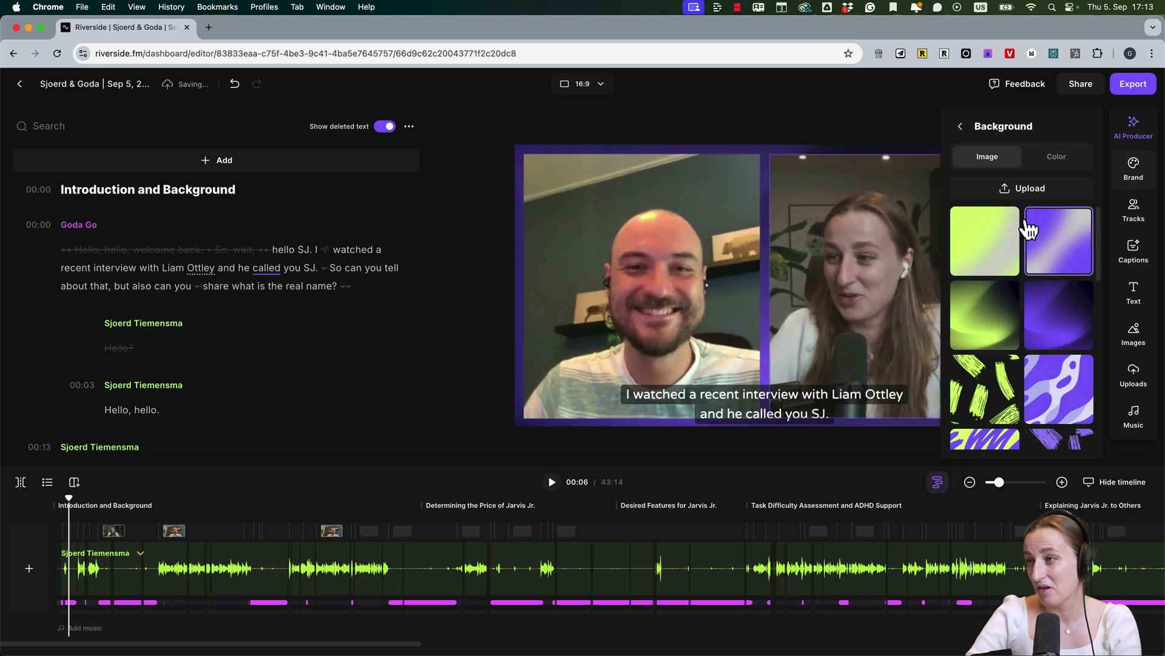
{"action": "scroll", "coordinate": [1069, 411], "scroll_direction": "down", "scroll_amount": 5}
{"action": "left_click", "coordinate": [1068, 412]}
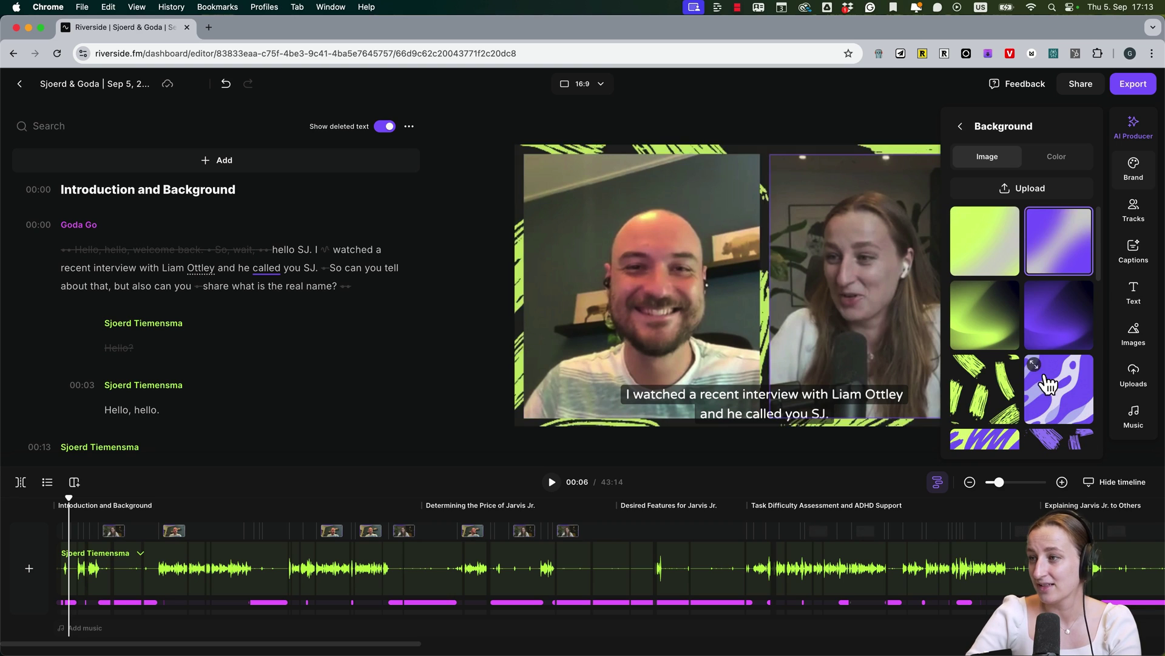
{"action": "left_click", "coordinate": [1041, 228]}
{"action": "left_click", "coordinate": [1049, 163]}
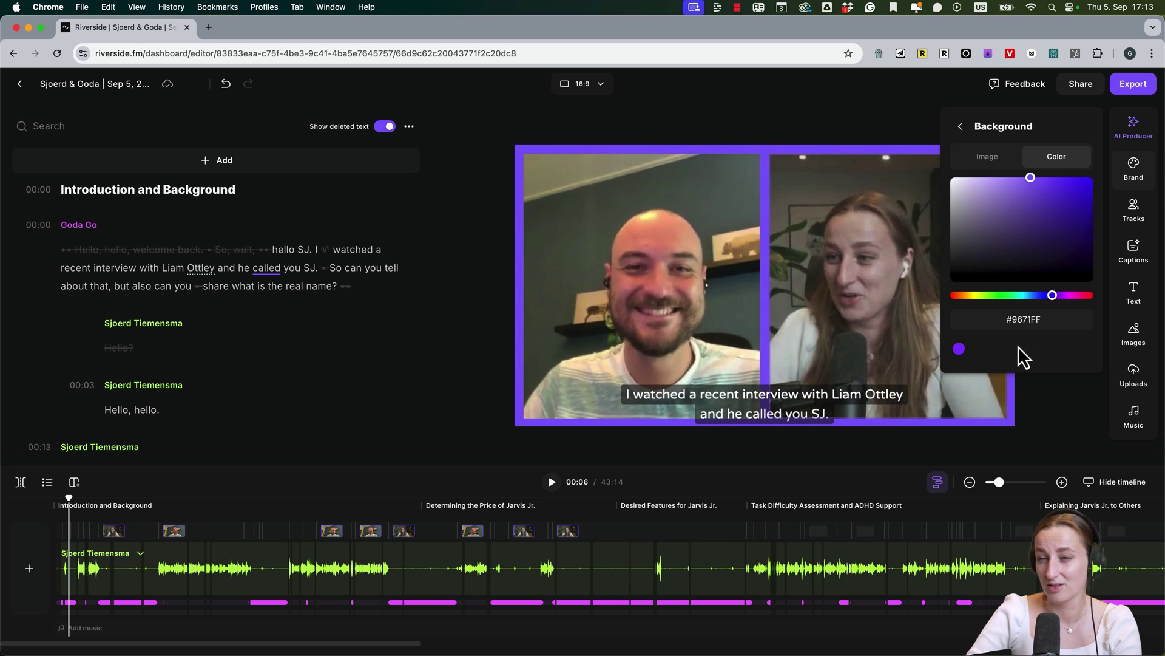
{"action": "left_click", "coordinate": [1153, 182]}
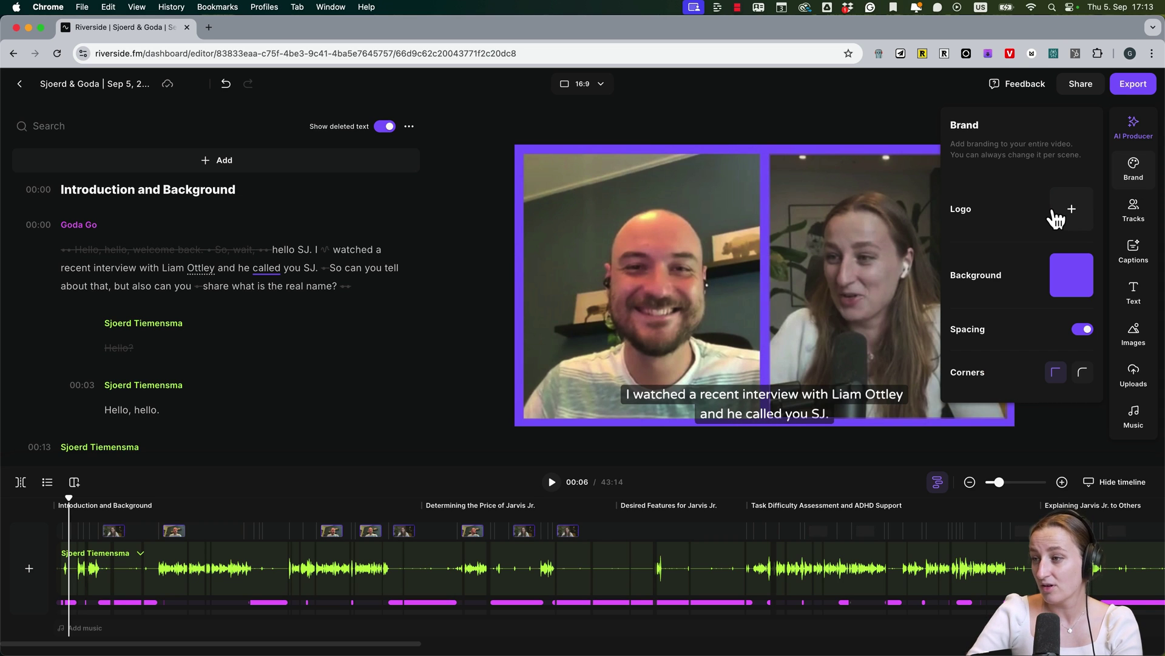
{"action": "left_click", "coordinate": [1083, 329]}
{"action": "left_click", "coordinate": [1083, 331]}
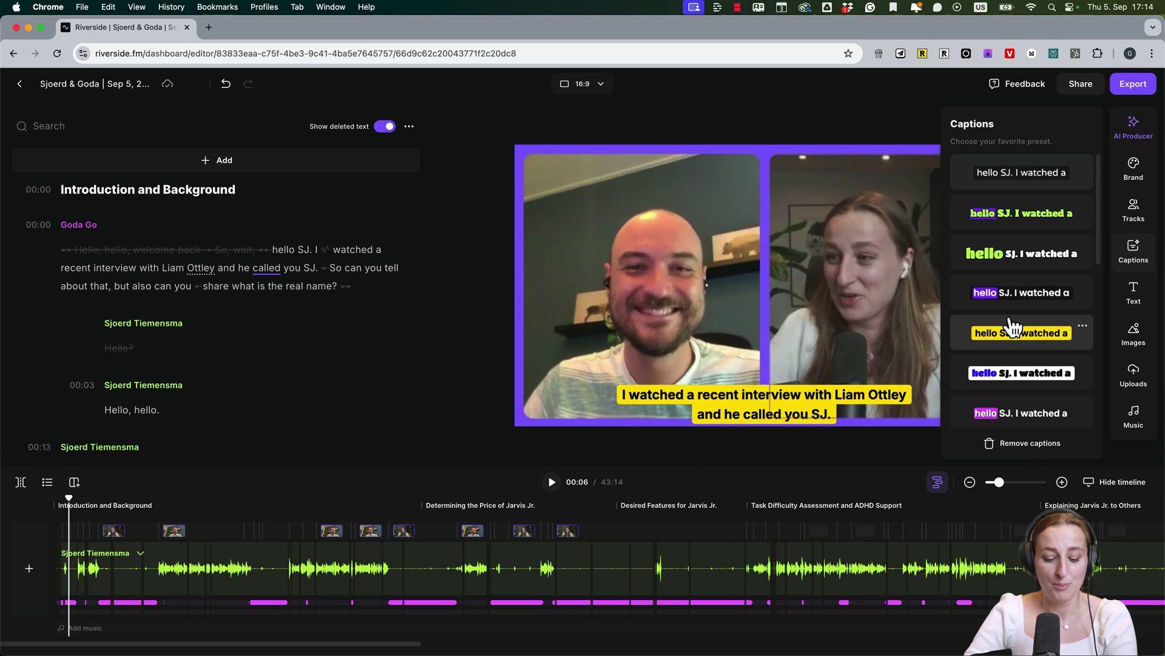
Restyle the captions in Varela Round at XL size, limited to a single line
{"action": "left_click", "coordinate": [721, 400]}
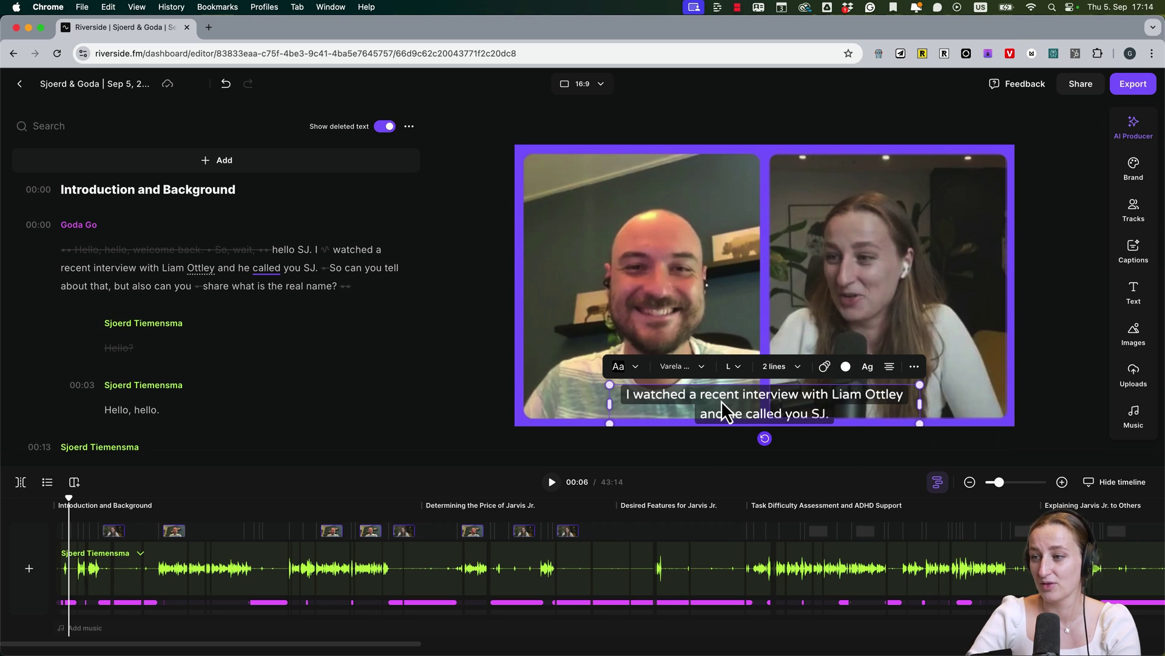
{"action": "left_click", "coordinate": [686, 367]}
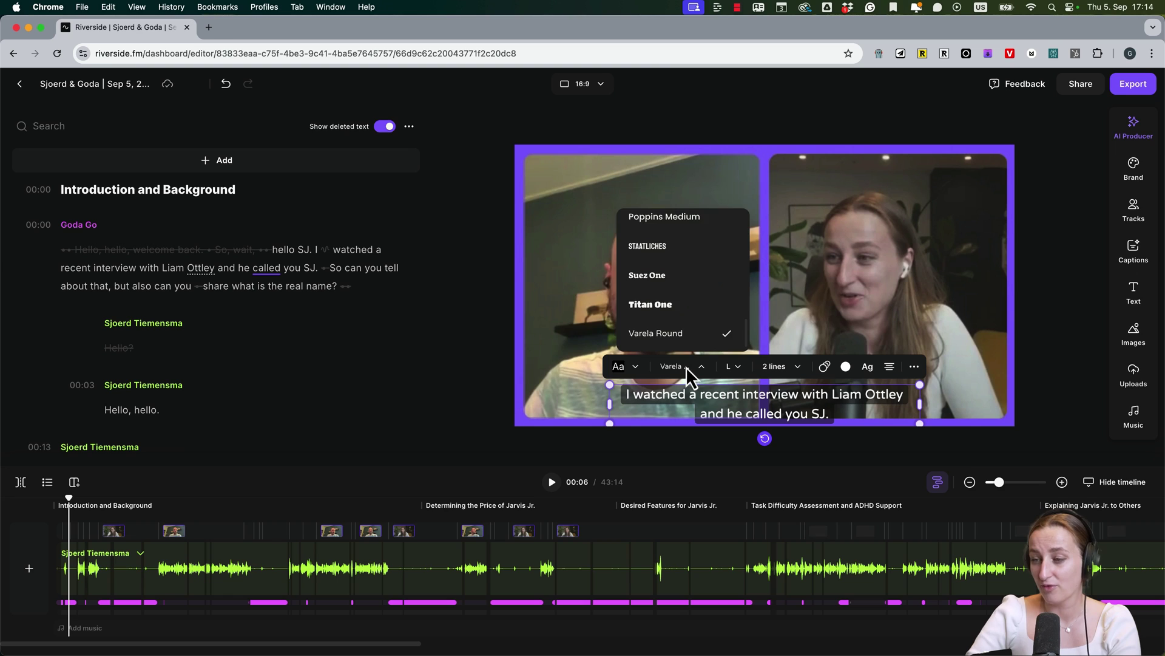
{"action": "left_click", "coordinate": [686, 367]}
{"action": "left_click", "coordinate": [625, 368]}
{"action": "left_click", "coordinate": [625, 368]}
{"action": "left_click", "coordinate": [733, 366]}
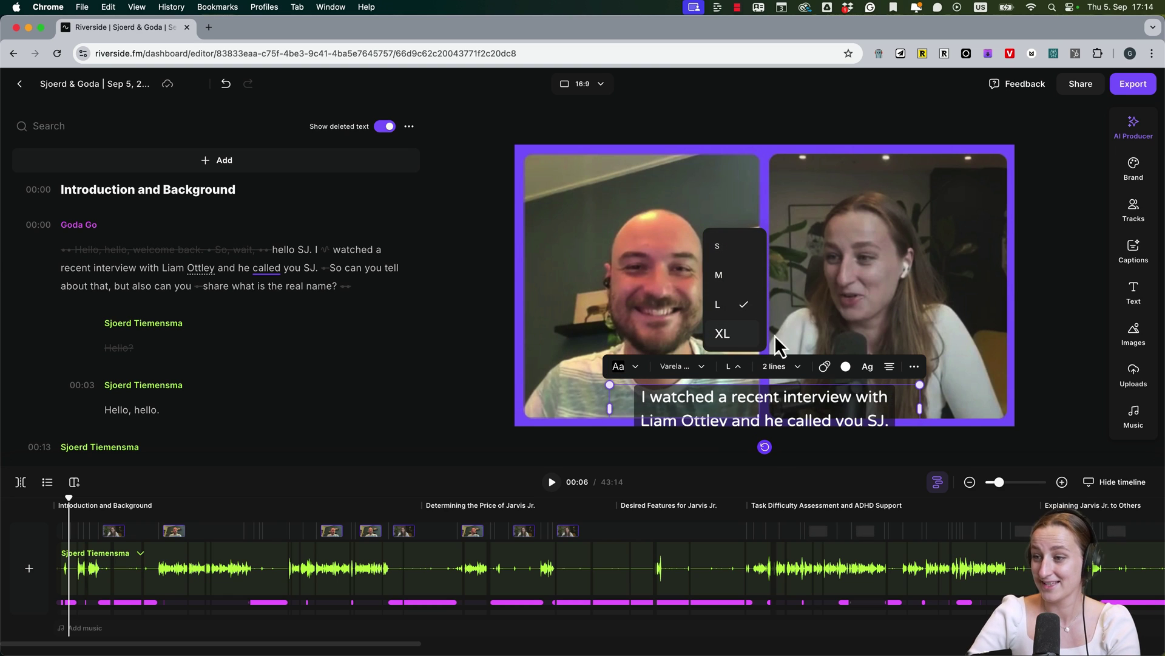
{"action": "left_click", "coordinate": [789, 368]}
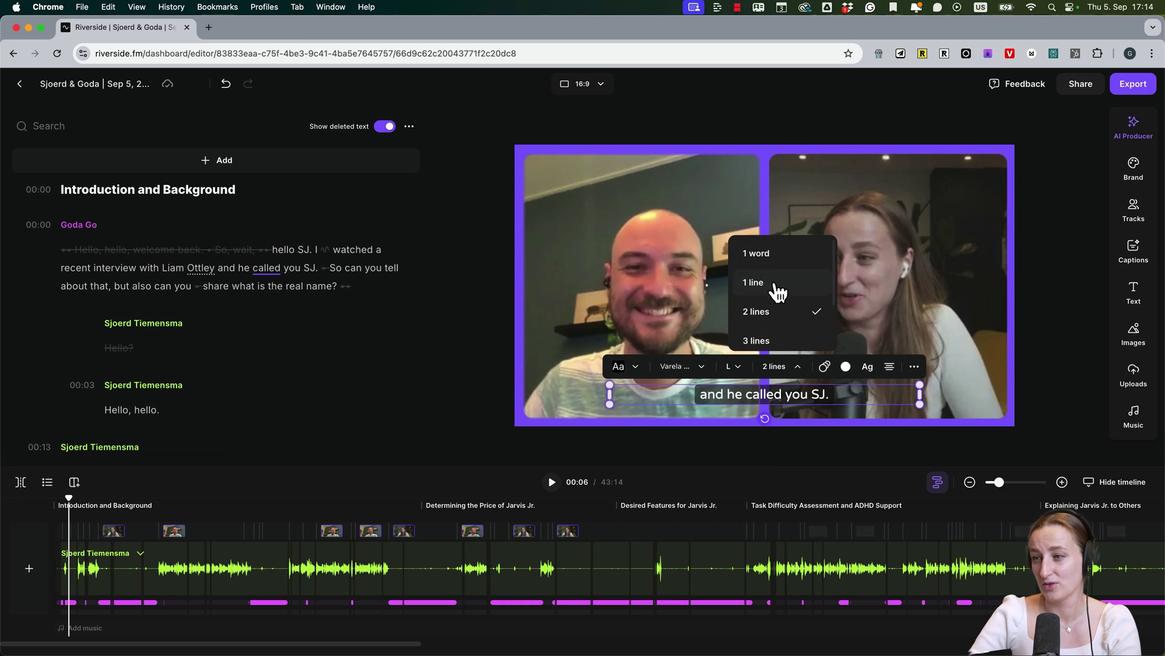
{"action": "left_click", "coordinate": [778, 291]}
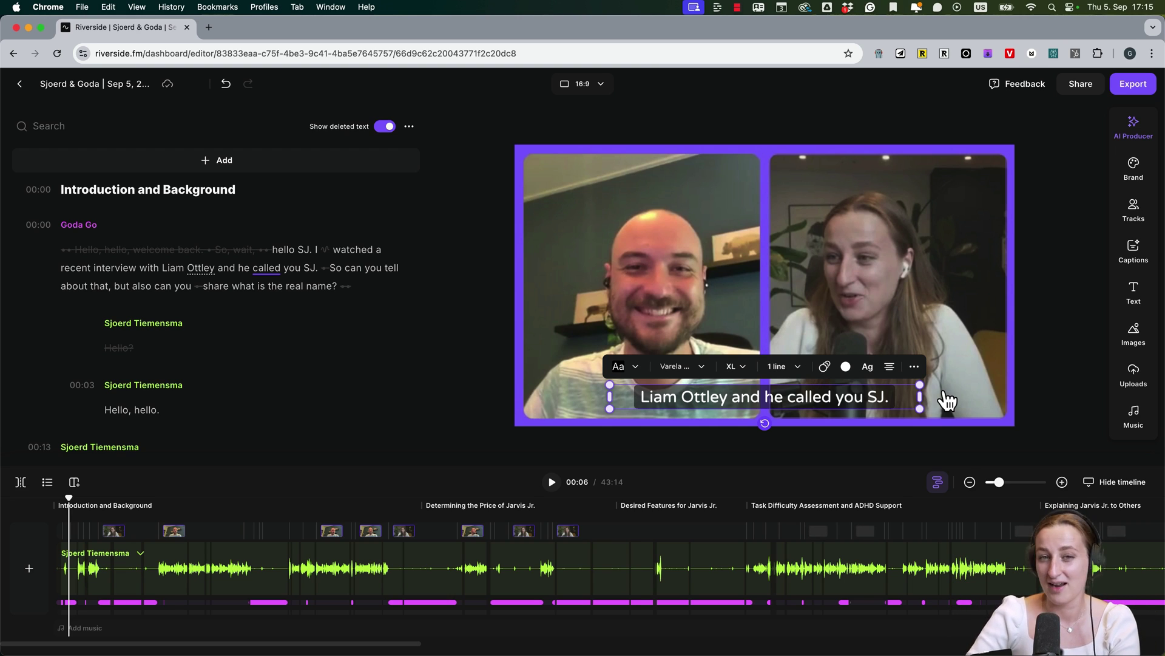
Review the caption animation choices without changing them, then open more caption options
{"action": "left_click", "coordinate": [824, 367]}
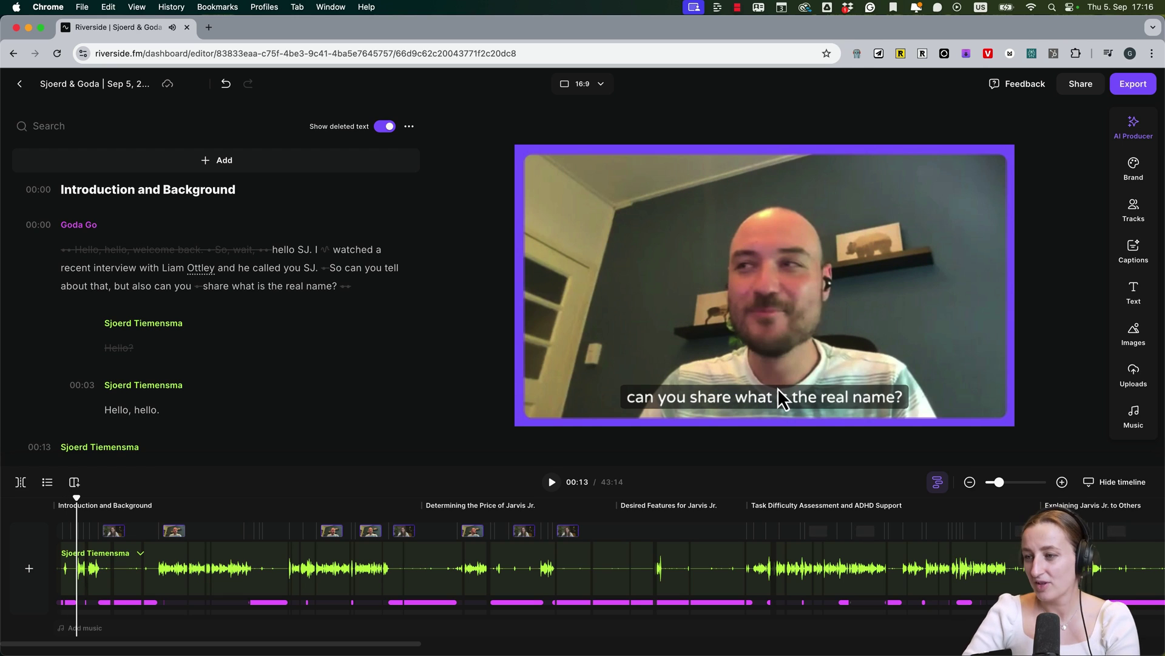
{"action": "left_click", "coordinate": [778, 389]}
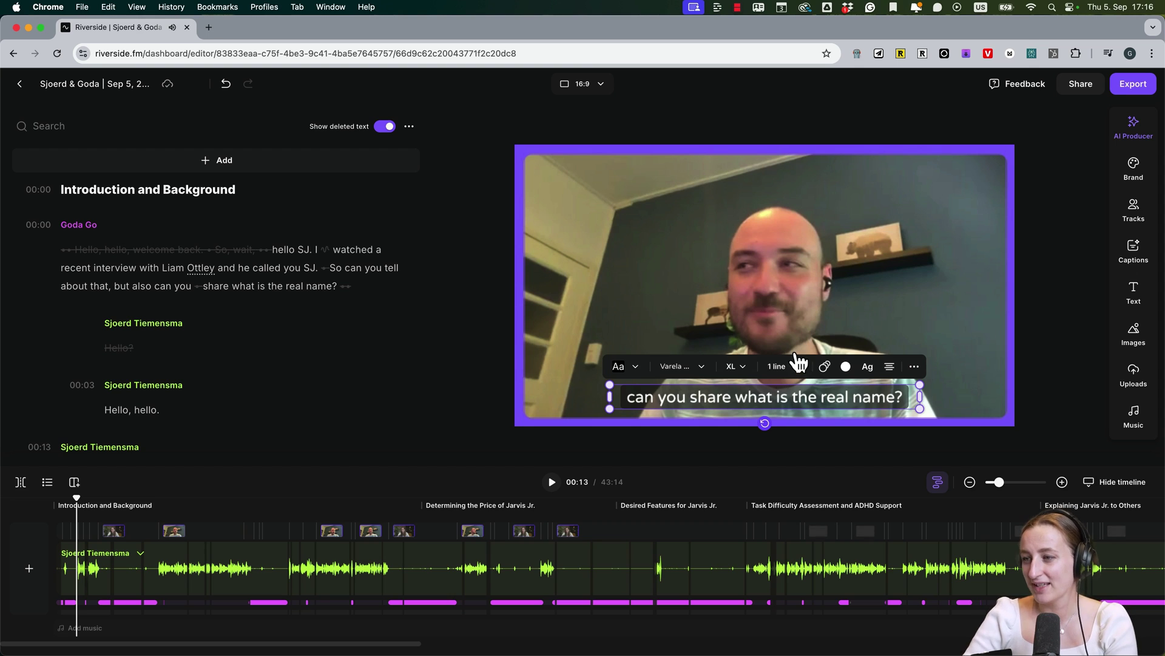
{"action": "left_click", "coordinate": [914, 366]}
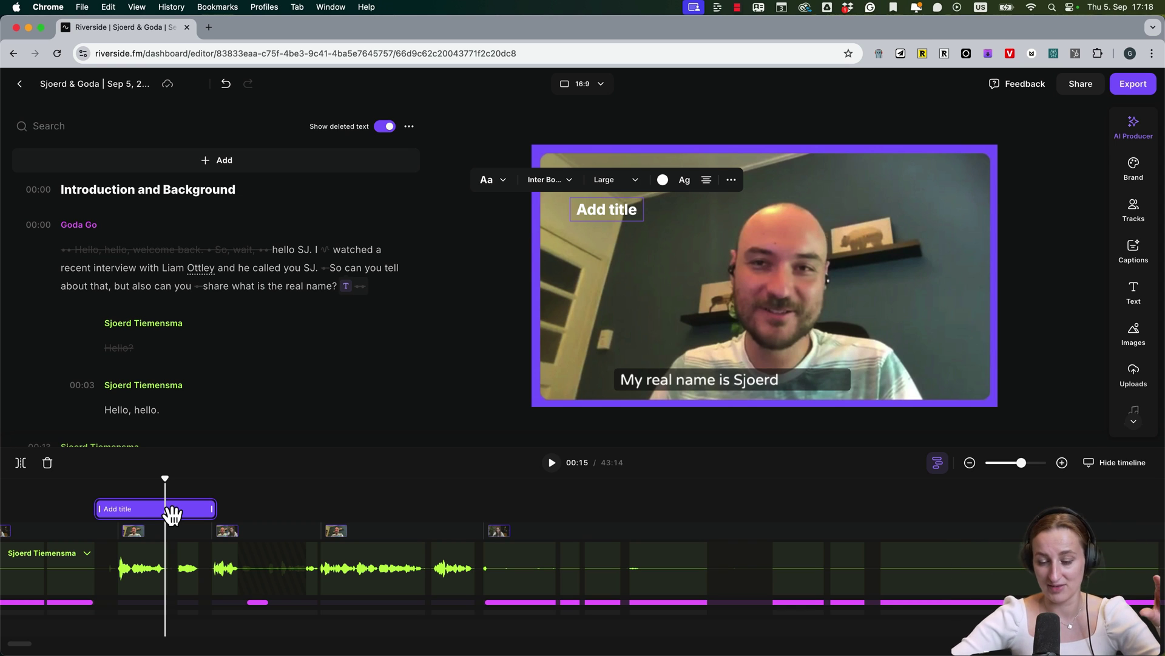
Trim the title clip's start and add the Plate Glass music track beneath the episode
{"action": "left_click", "coordinate": [108, 516]}
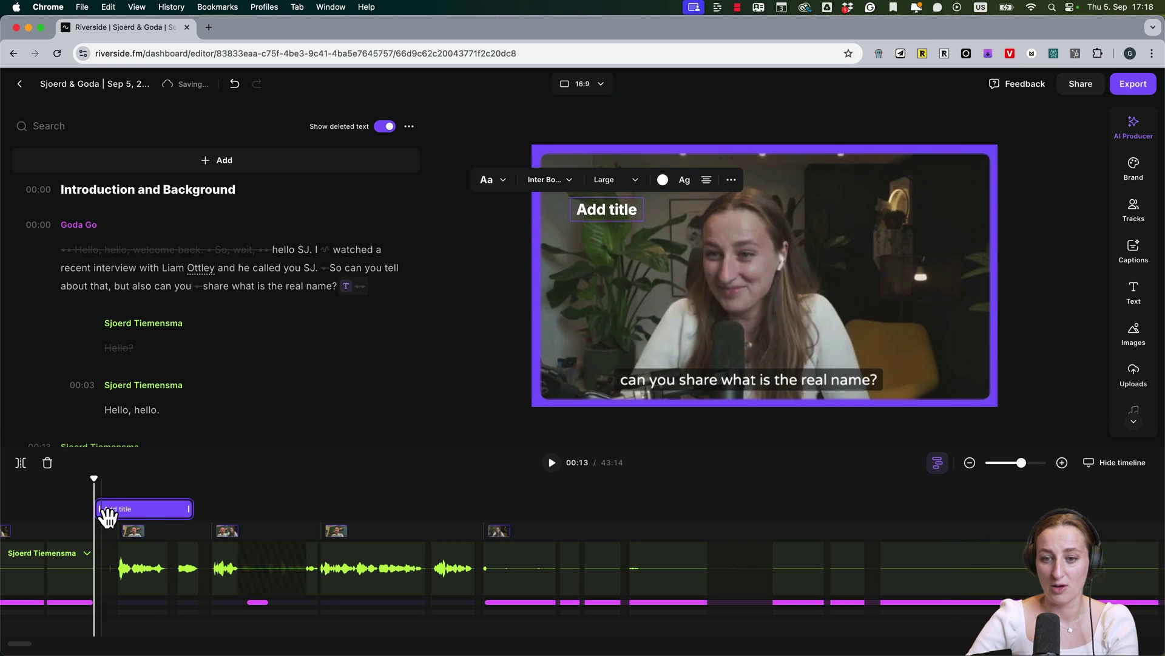
{"action": "left_click_drag", "start_coordinate": [98, 509], "coordinate": [122, 509]}
{"action": "left_click", "coordinate": [1134, 333]}
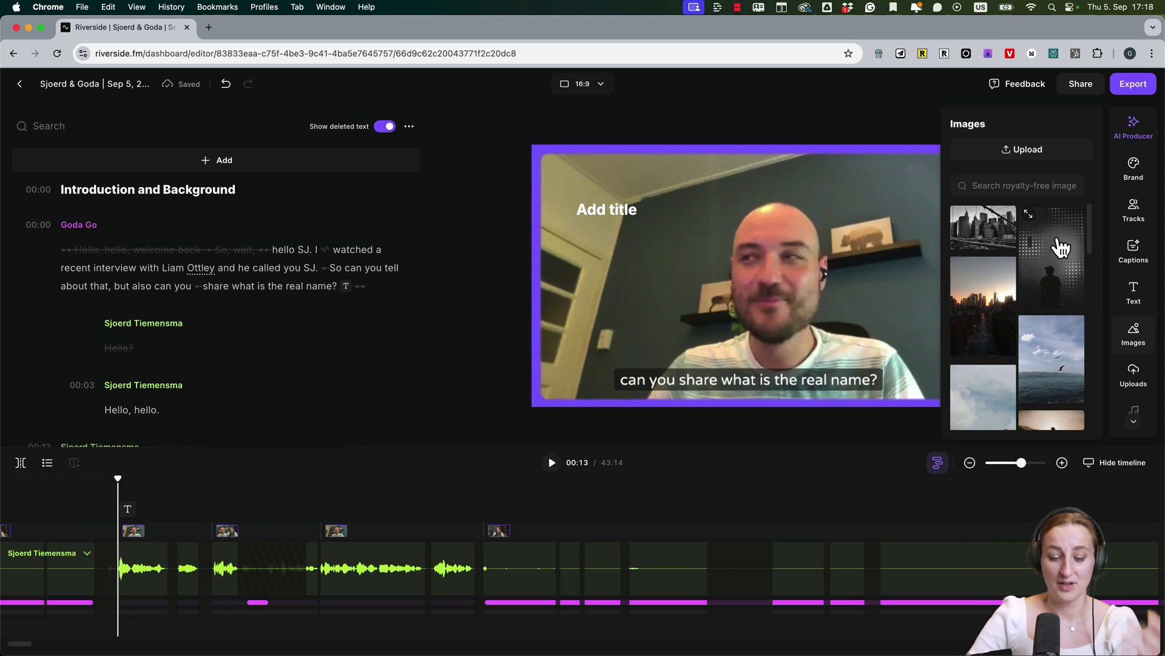
{"action": "left_click", "coordinate": [1134, 387]}
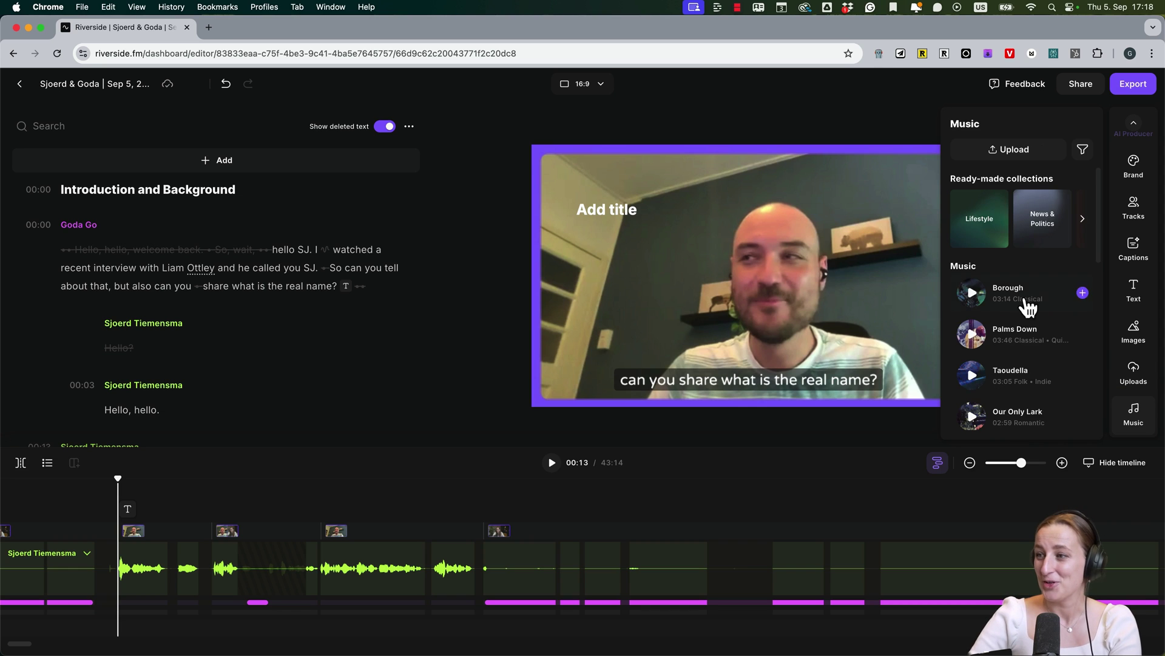
{"action": "scroll", "coordinate": [1022, 349], "scroll_direction": "down", "scroll_amount": 10}
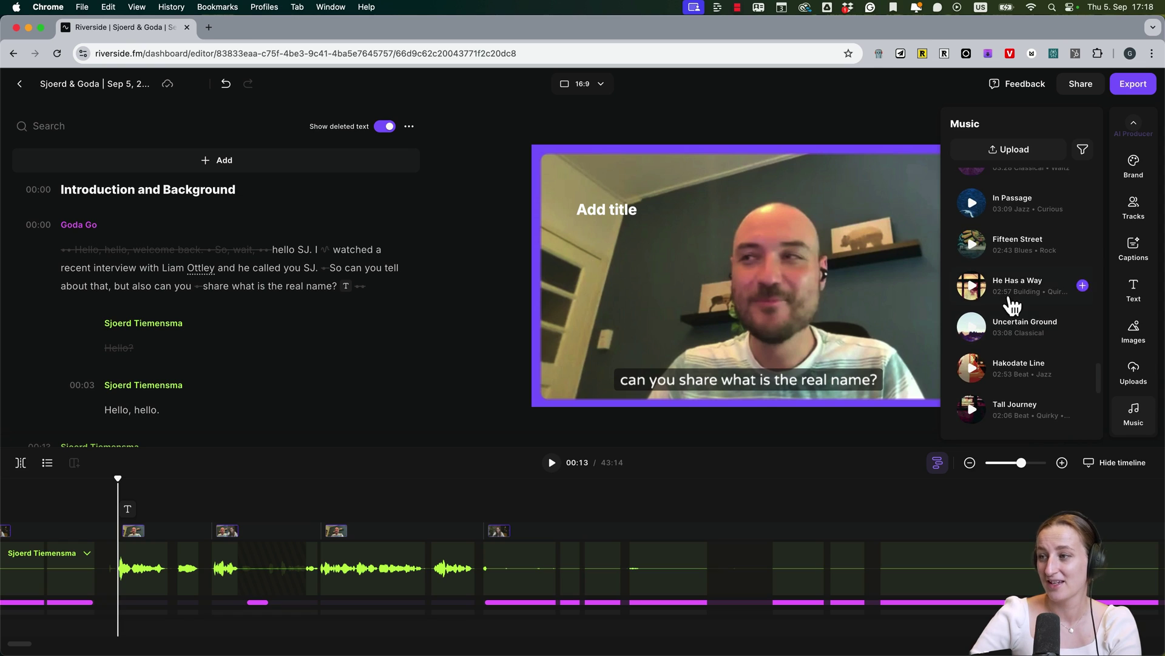
{"action": "left_click", "coordinate": [1082, 327]}
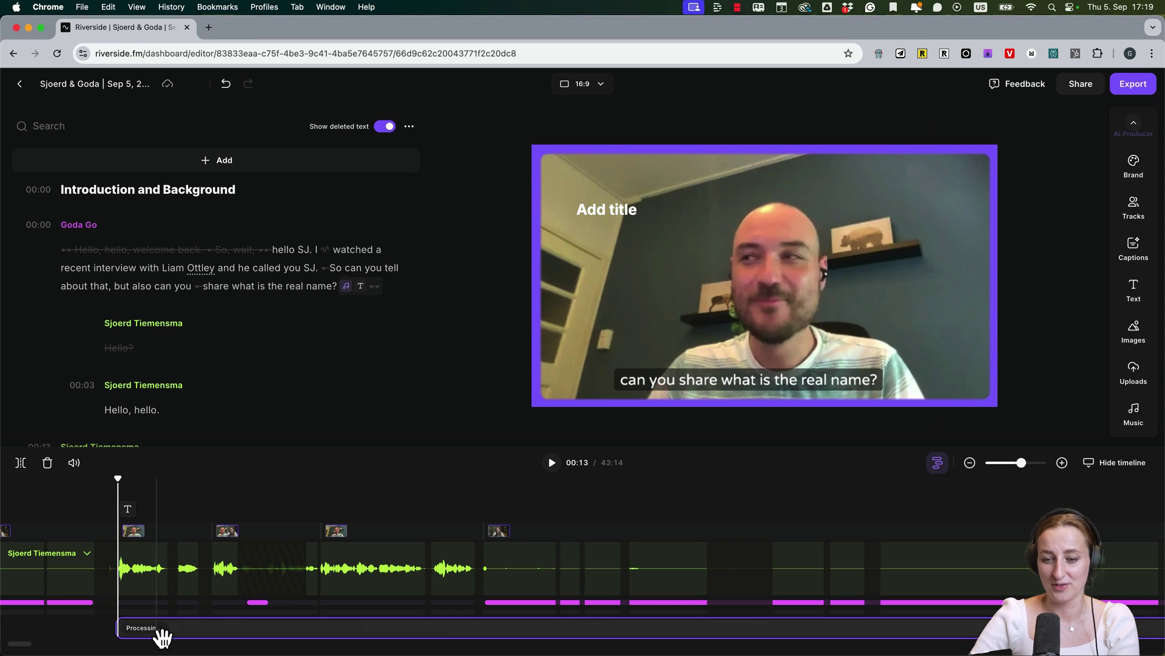
{"action": "left_click", "coordinate": [124, 637]}
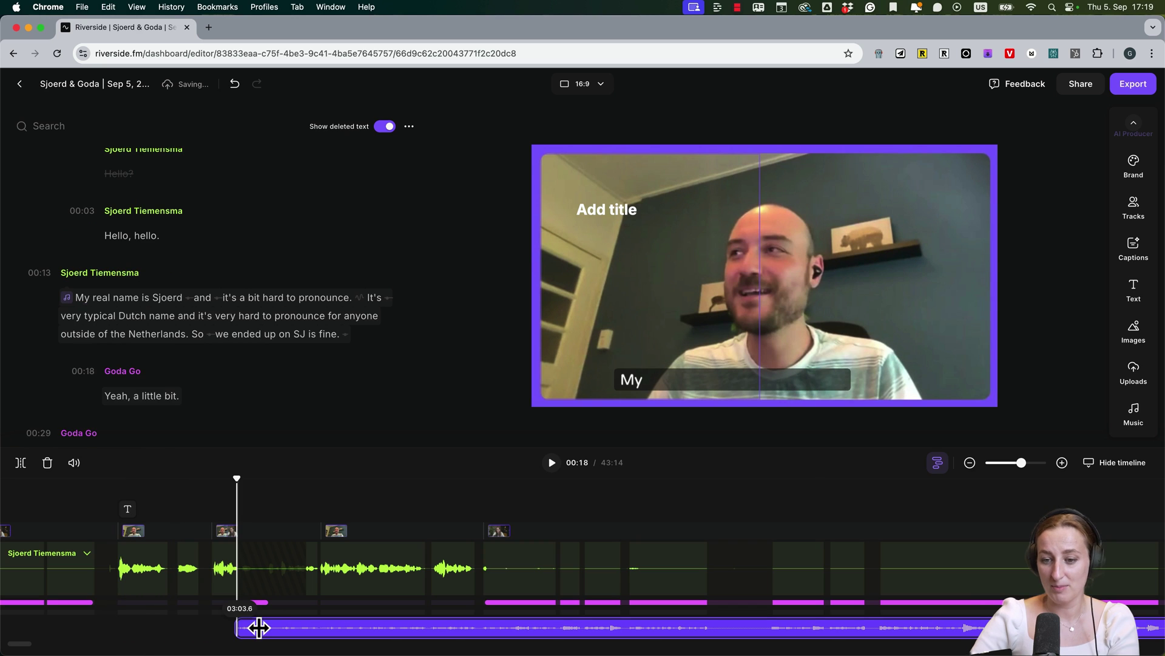
{"action": "left_click", "coordinate": [74, 462]}
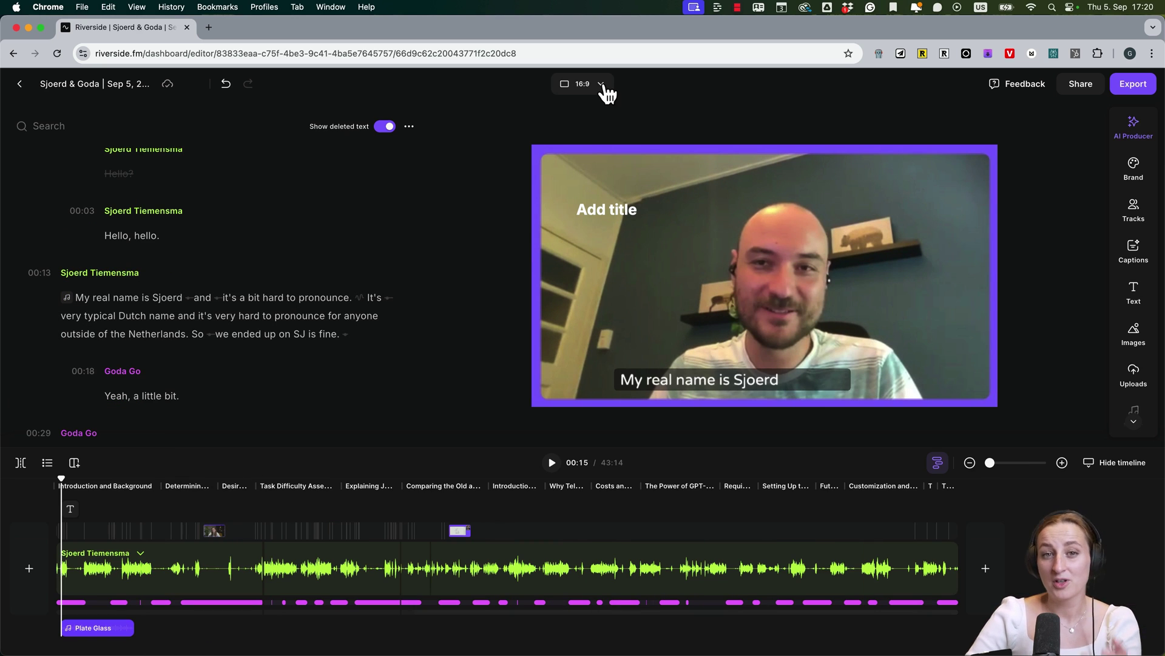
{"action": "left_click", "coordinate": [601, 85]}
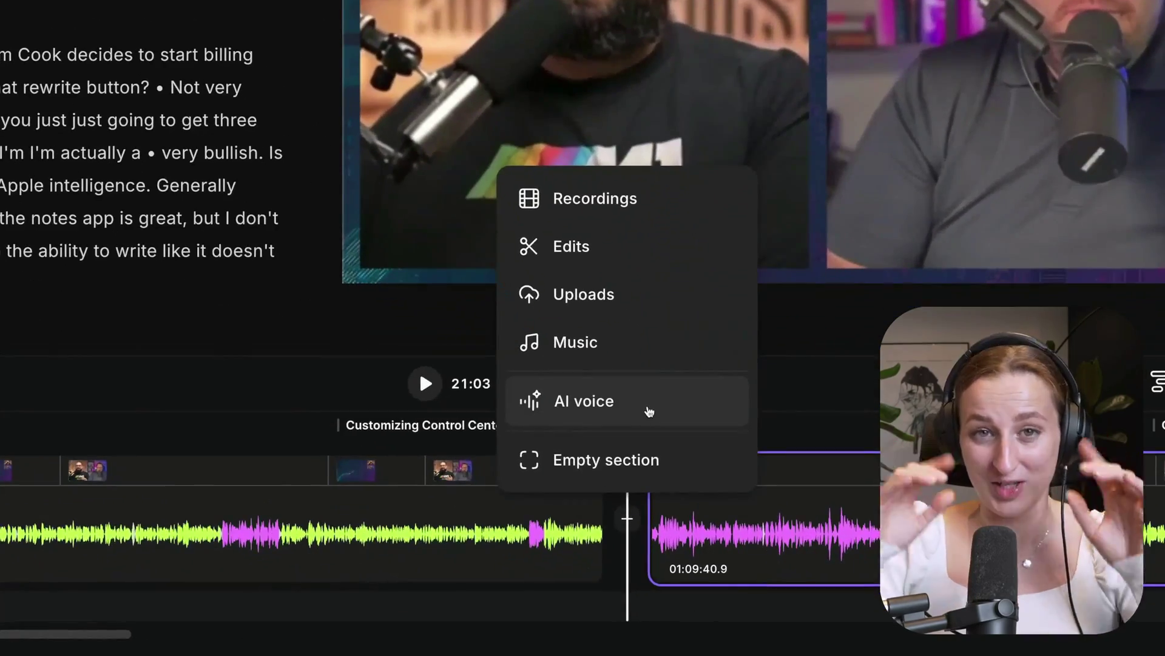
{"action": "left_click", "coordinate": [649, 412]}
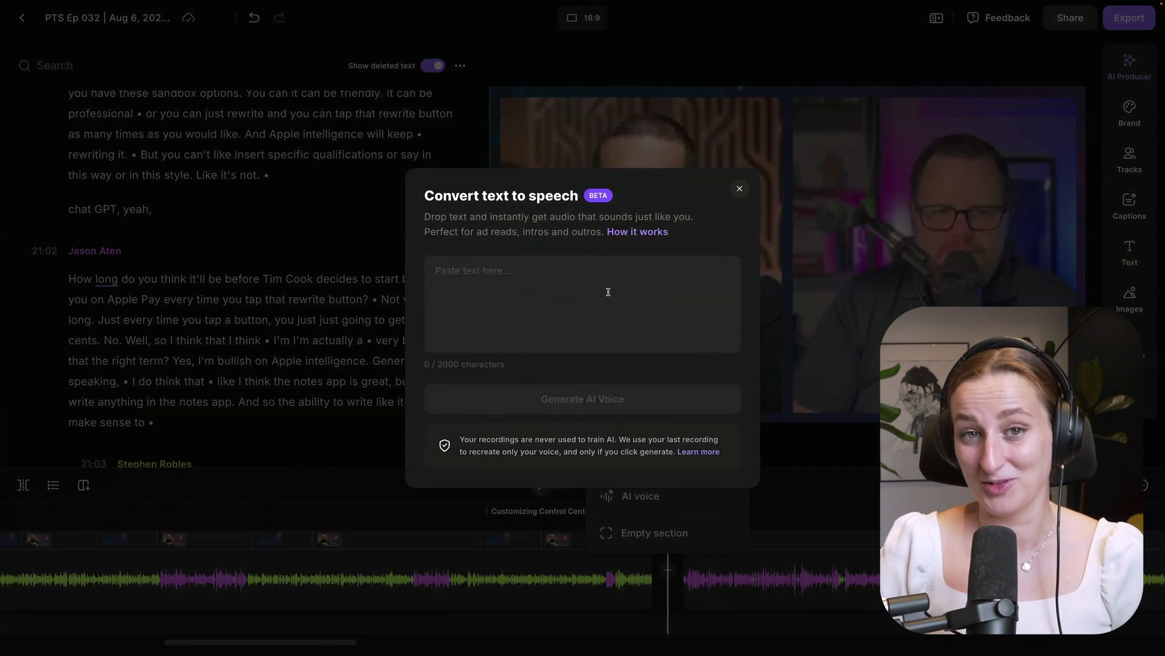
{"action": "left_click", "coordinate": [608, 292]}
{"action": "key", "text": "super+v"}
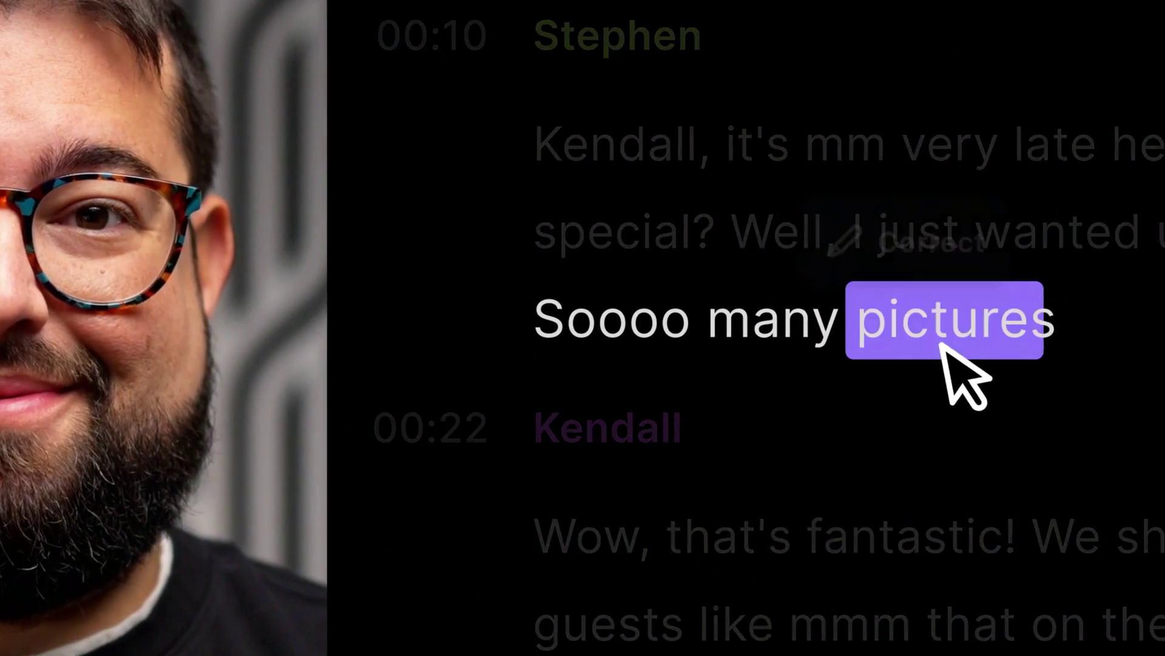
{"action": "left_click", "coordinate": [890, 228]}
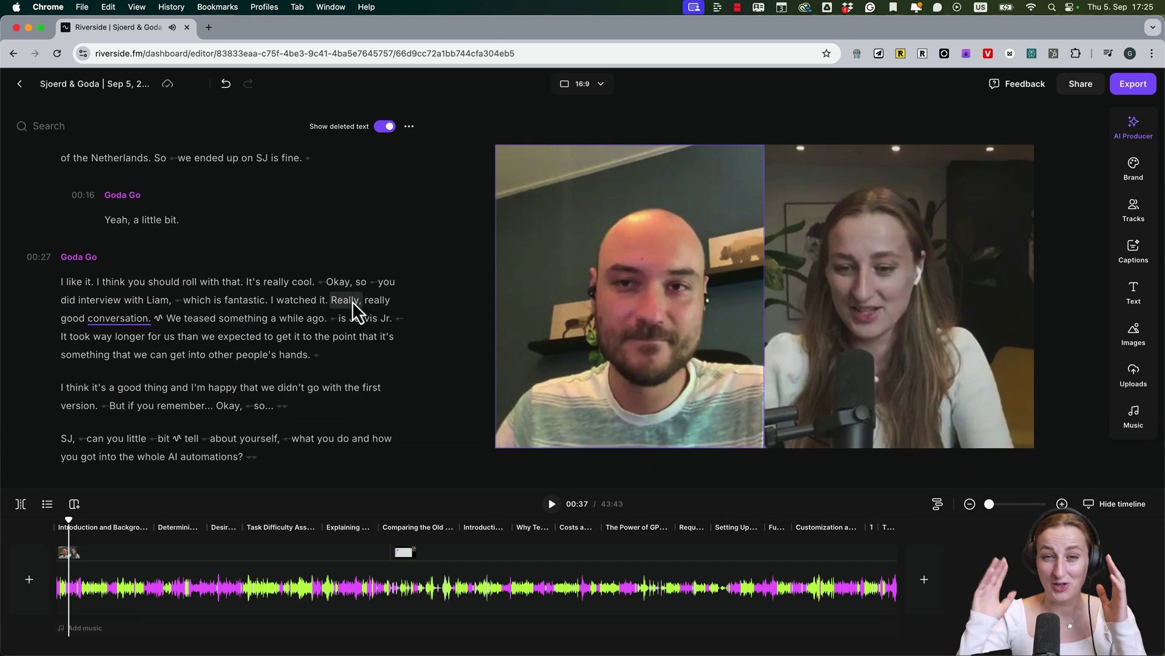
Delete the transcript phrase from 'which is fantastic' through 'Really,' and play back the cut
{"action": "double_click", "coordinate": [346, 319]}
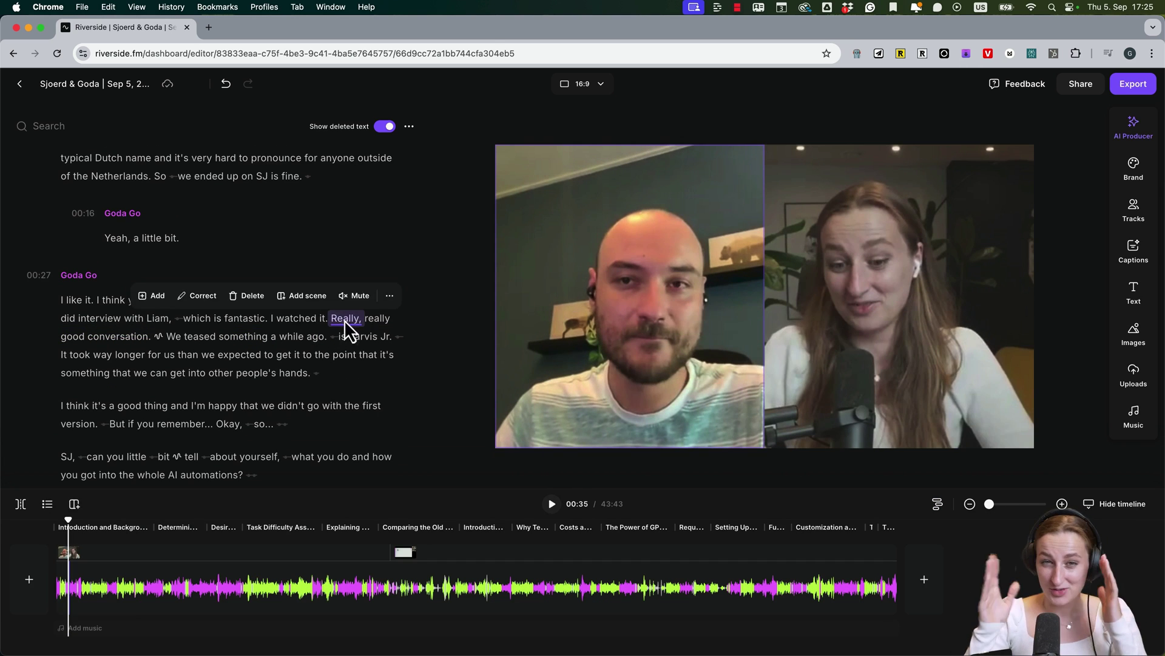
{"action": "left_click", "coordinate": [183, 318], "text": "shift"}
{"action": "key", "text": "BackSpace"}
{"action": "left_click", "coordinate": [552, 504]}
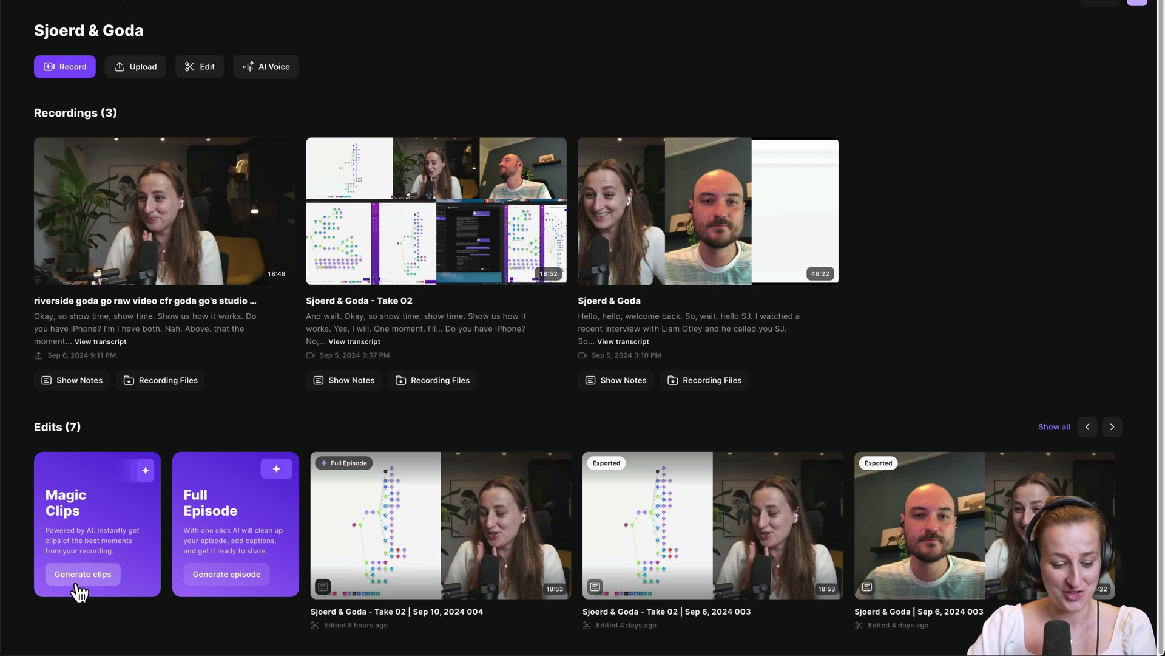
Generate Magic Clips from the recording, adding 17 clips for 24 edits in total
{"action": "left_click", "coordinate": [76, 578]}
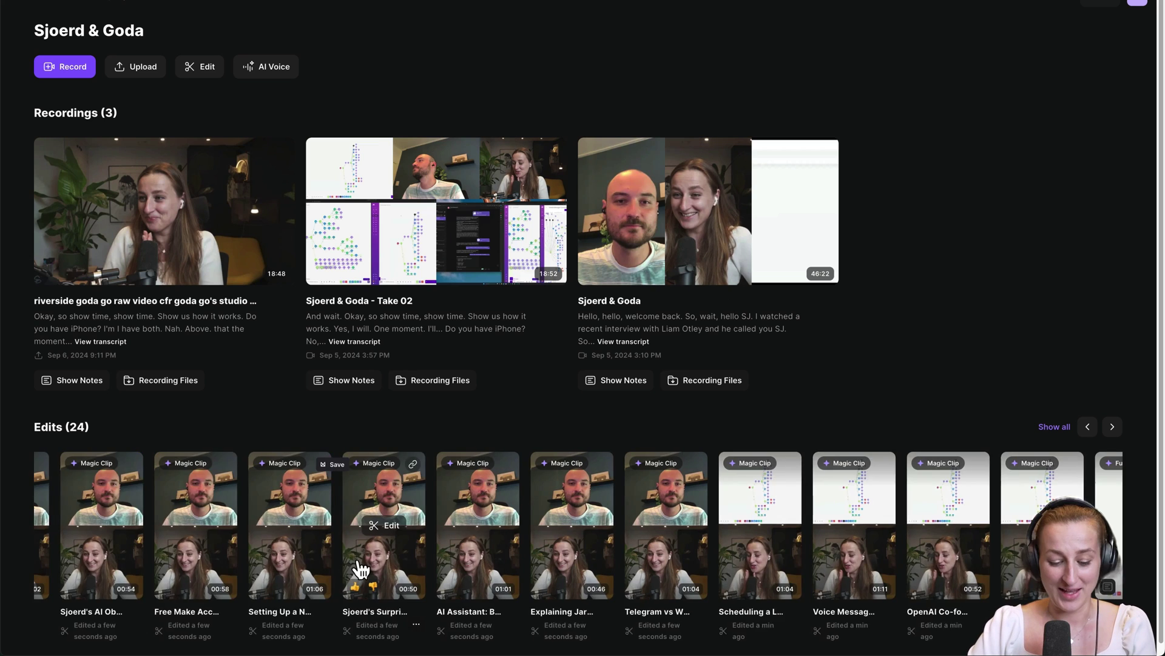
{"action": "scroll", "coordinate": [357, 563], "scroll_direction": "right", "scroll_amount": 5}
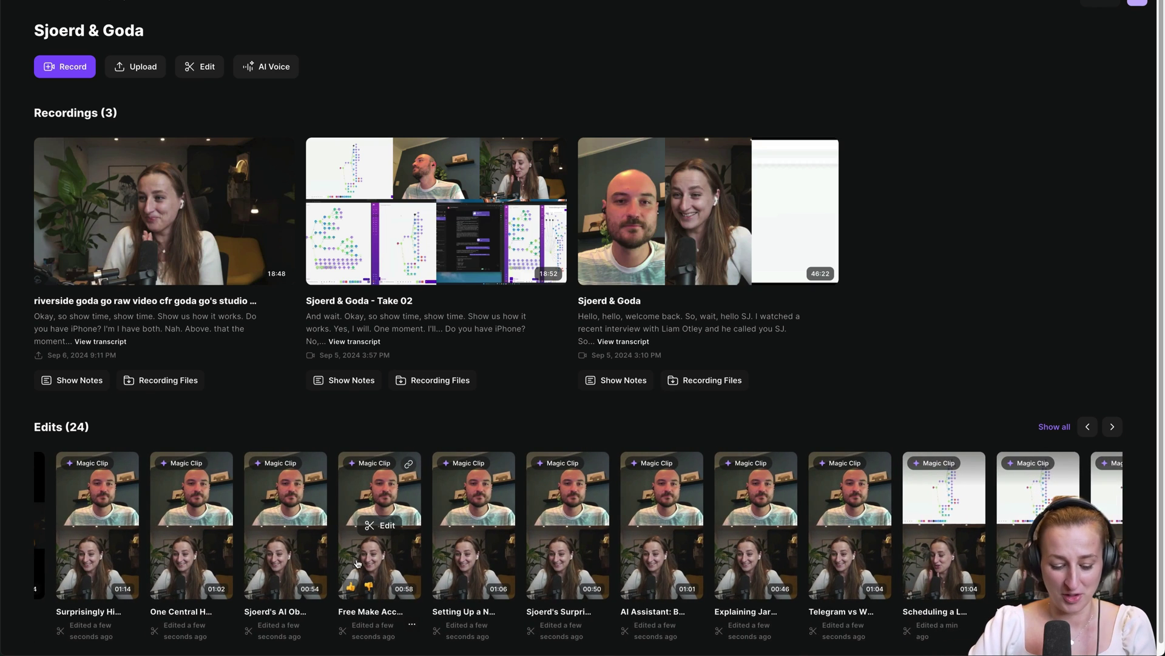
{"action": "scroll", "coordinate": [357, 563], "scroll_direction": "left", "scroll_amount": 2}
{"action": "scroll", "coordinate": [358, 563], "scroll_direction": "left", "scroll_amount": 4}
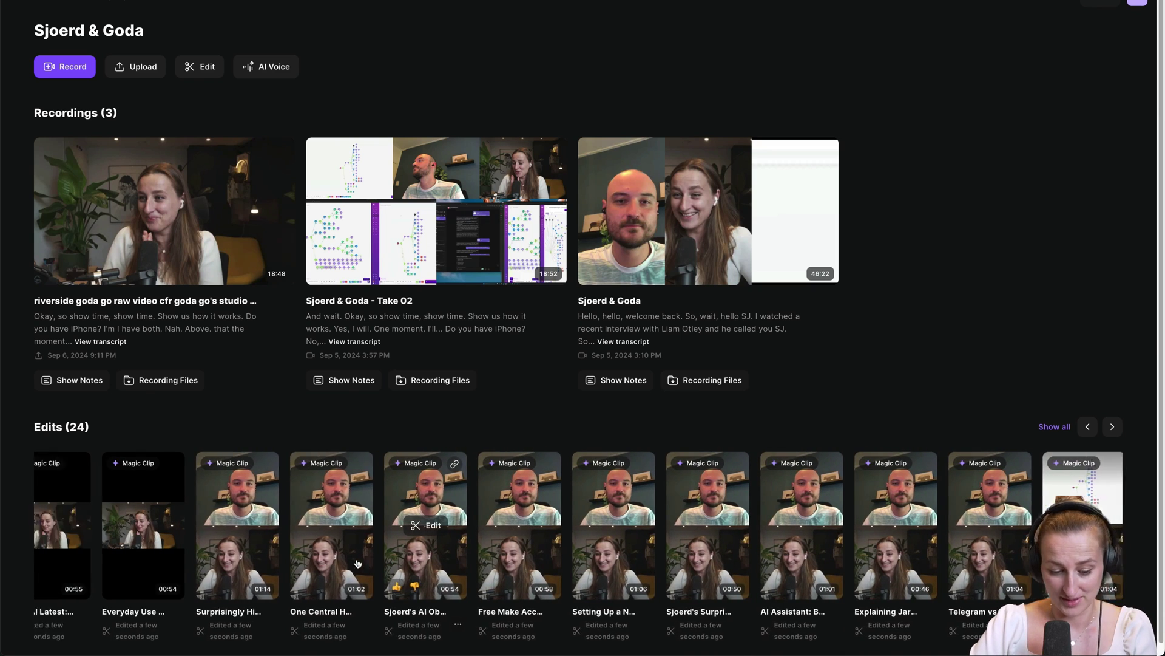
Open a magic clip and move the woman's camera into the large top slot
{"action": "left_click", "coordinate": [389, 526]}
{"action": "left_click", "coordinate": [554, 517]}
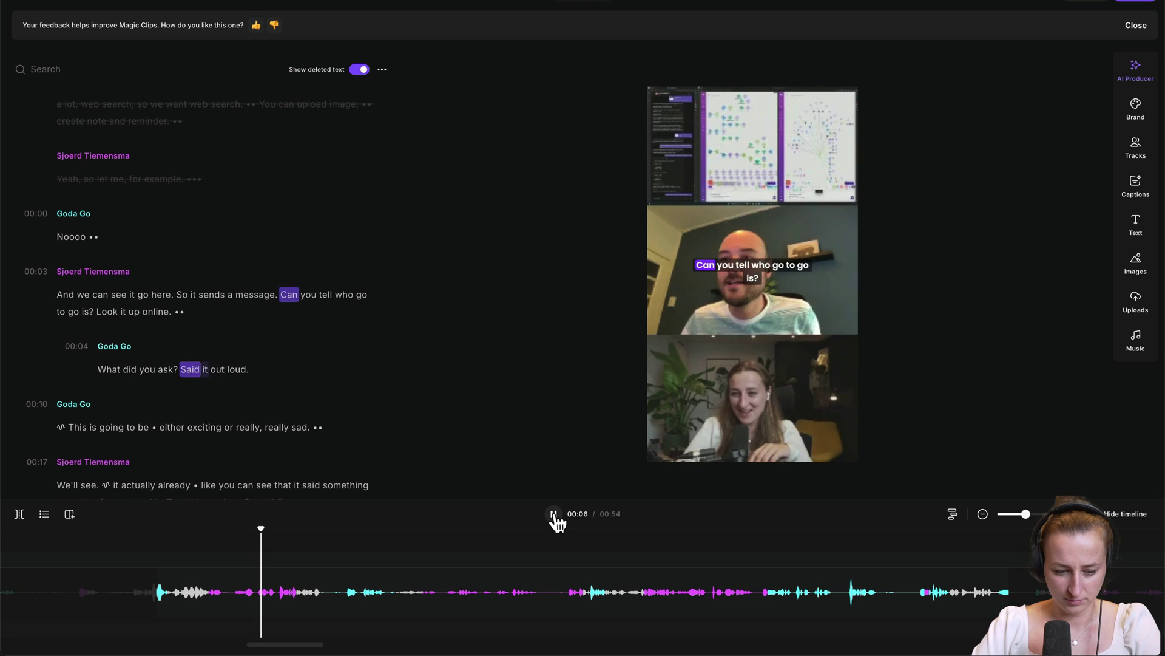
{"action": "left_click", "coordinate": [554, 515]}
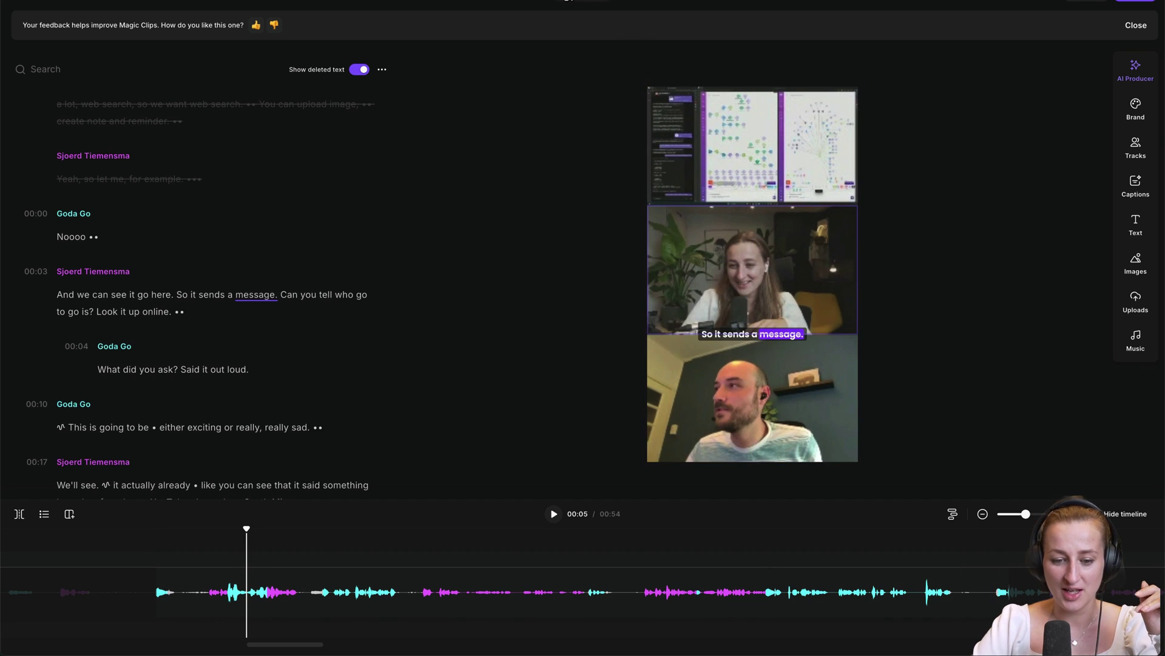
{"action": "left_click_drag", "start_coordinate": [719, 403], "coordinate": [737, 176]}
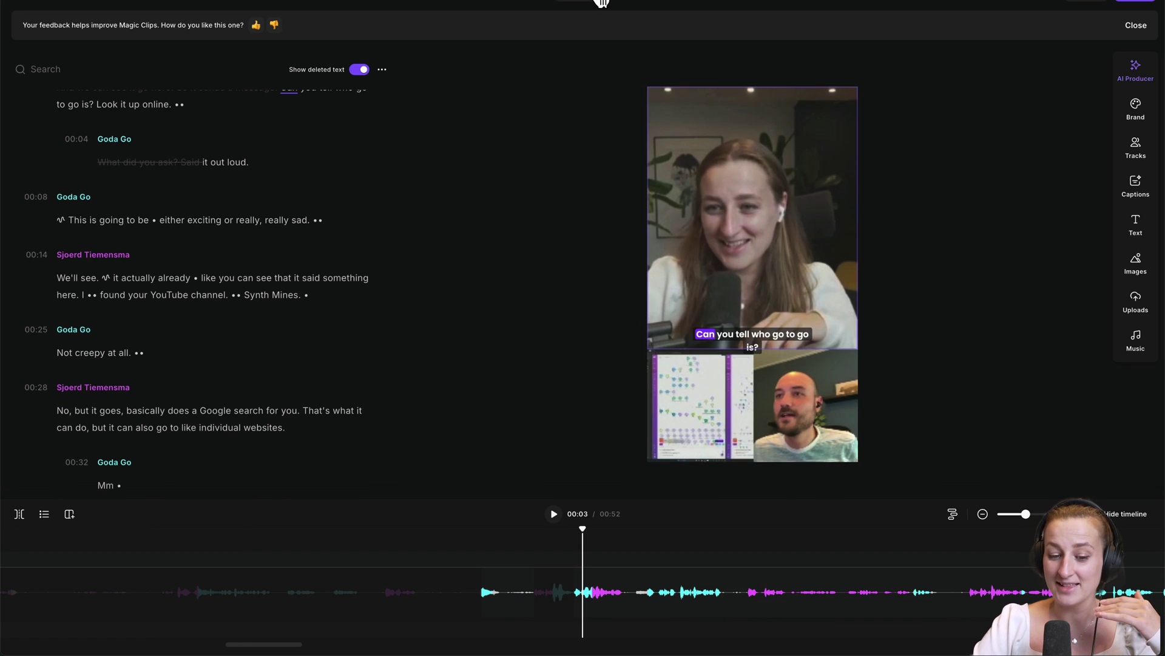
{"action": "left_click", "coordinate": [601, 3]}
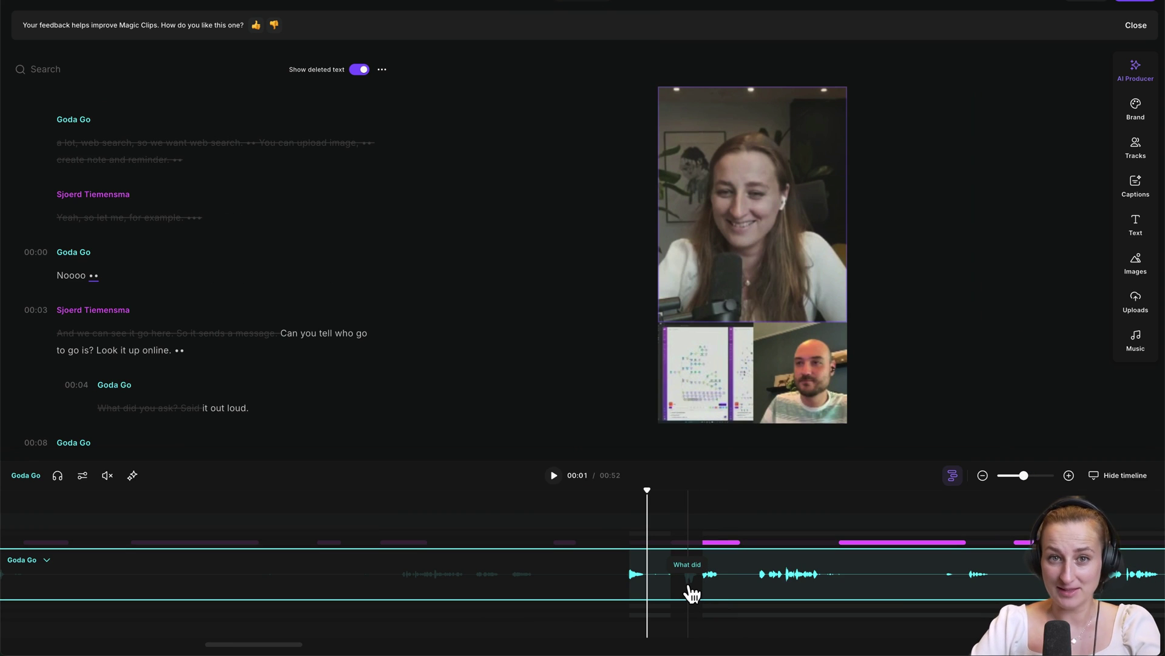
Delete the short gap near the clip's start and extend the following segment earlier
{"action": "left_click", "coordinate": [653, 607]}
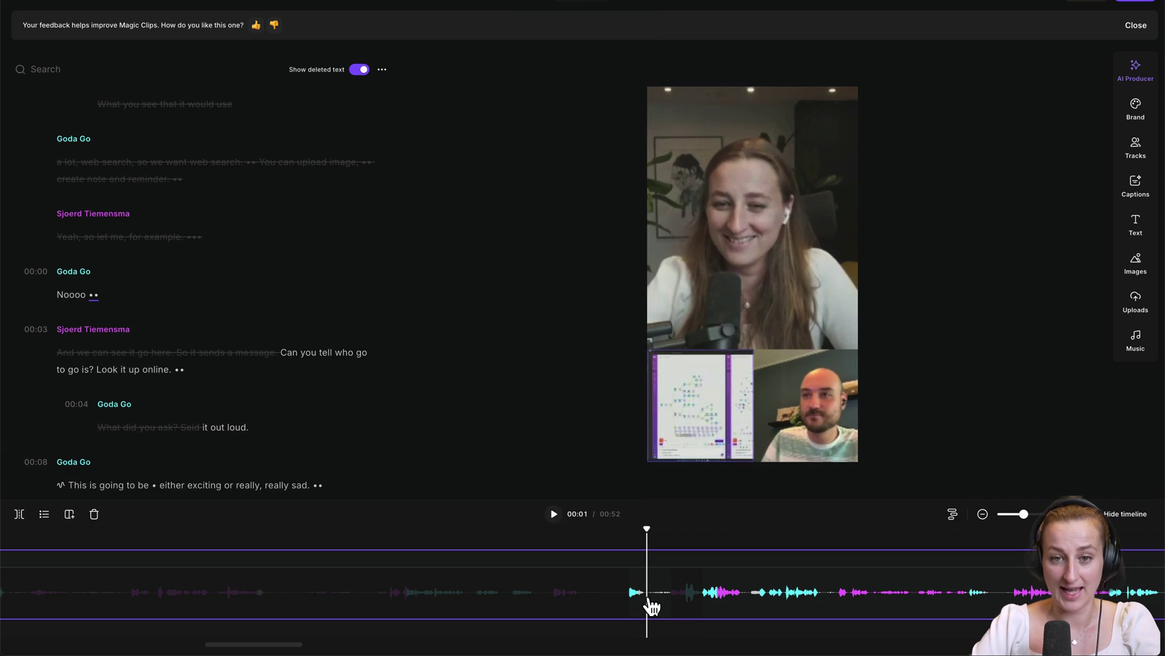
{"action": "left_click", "coordinate": [653, 605]}
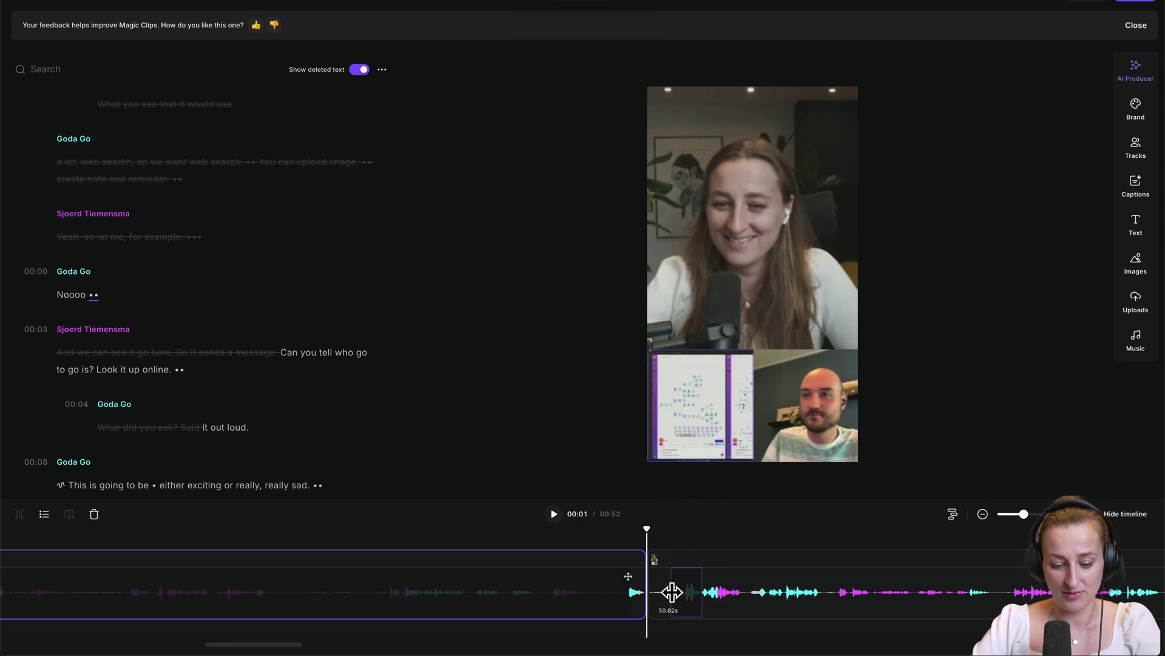
{"action": "left_click", "coordinate": [671, 601]}
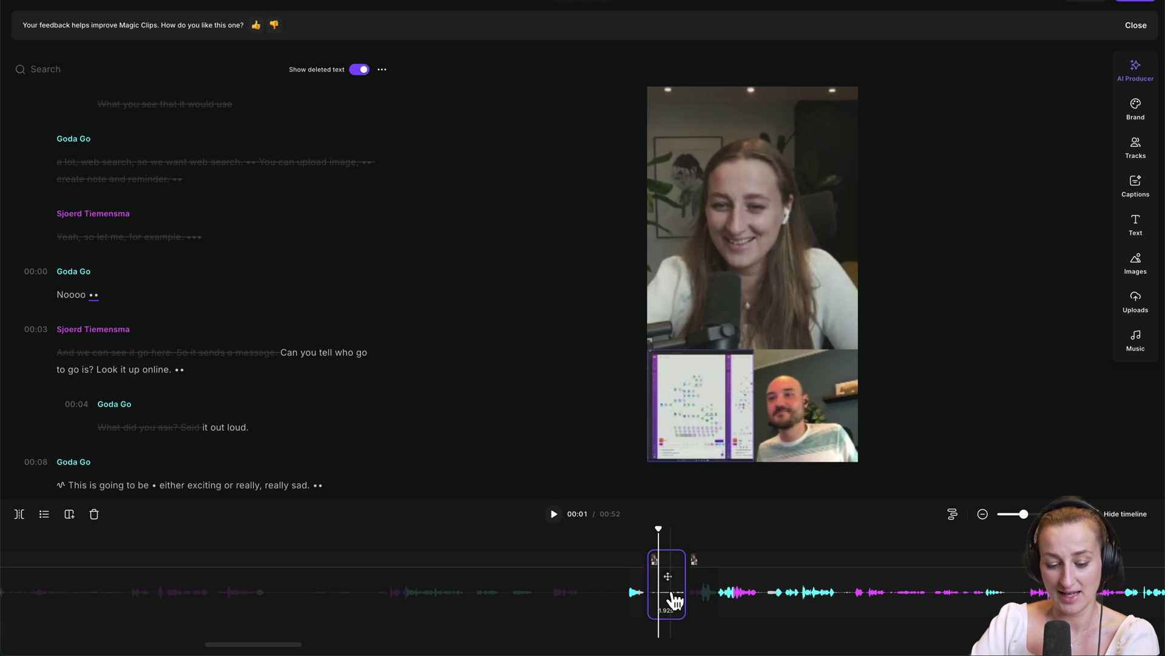
{"action": "key", "text": "Delete"}
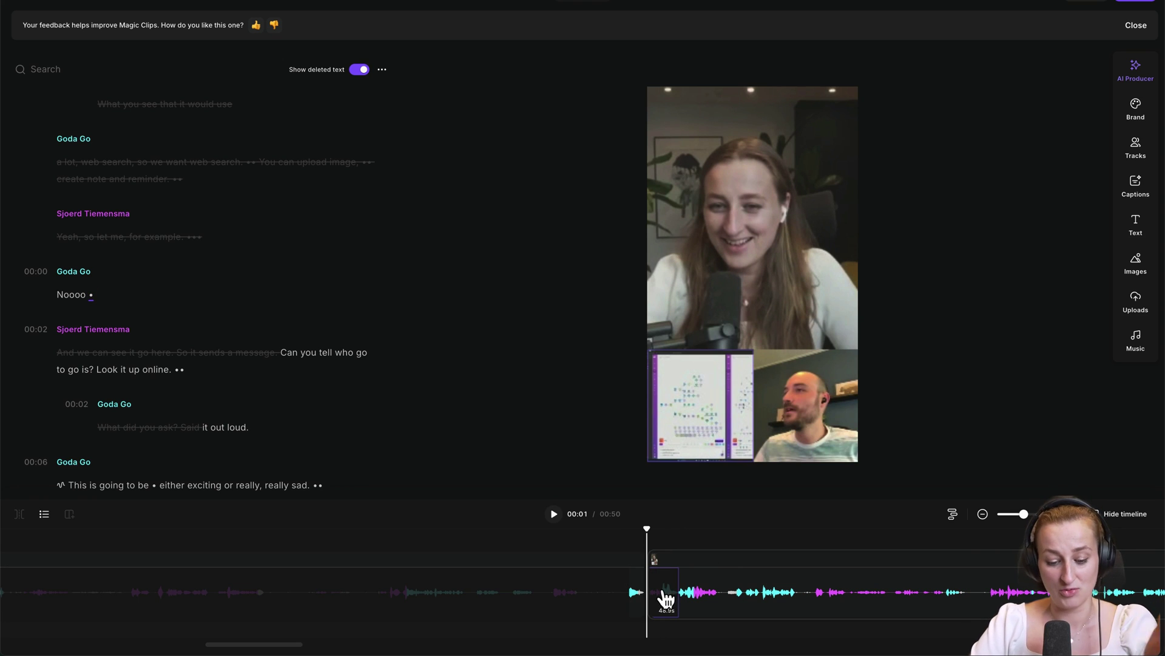
{"action": "left_click", "coordinate": [657, 594]}
{"action": "left_click_drag", "start_coordinate": [644, 592], "coordinate": [603, 592]}
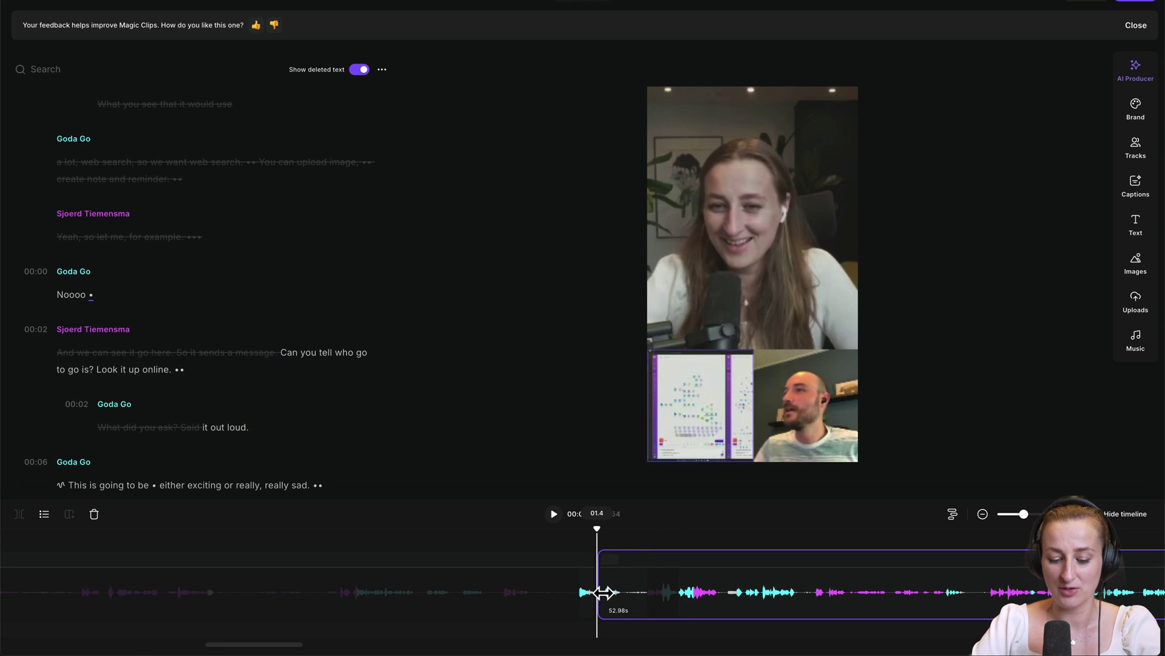
{"action": "left_click", "coordinate": [637, 607]}
Apply Magic Mute, switch to the Dynamic smart scene layout, and bring up the export options
{"action": "left_click", "coordinate": [1084, 267]}
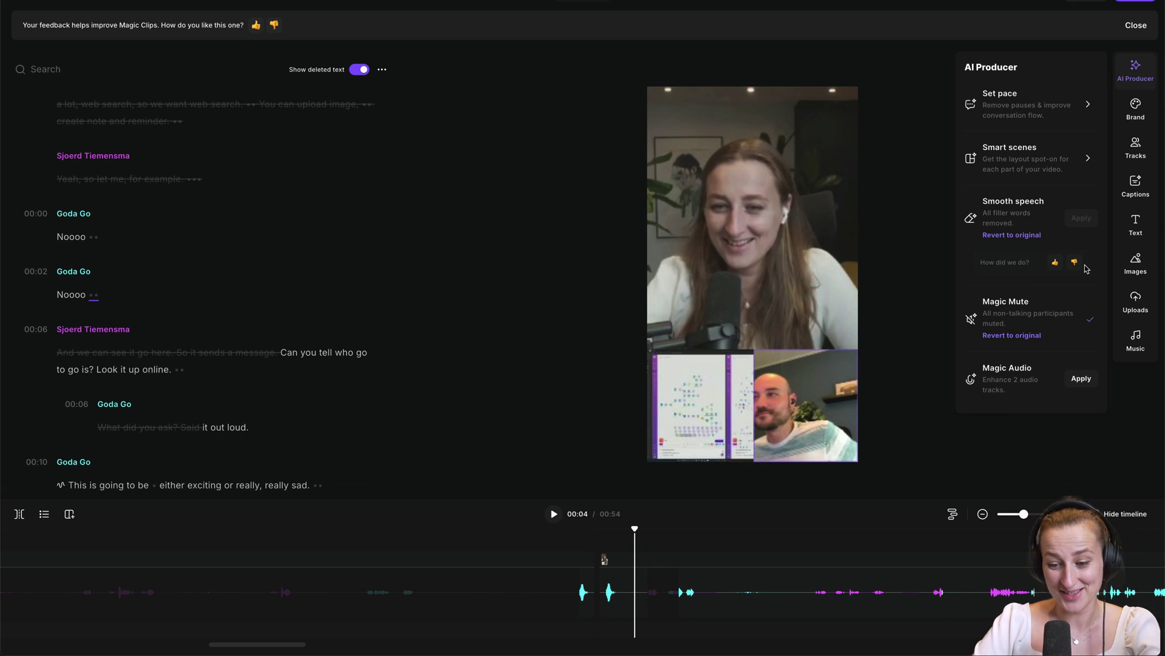
{"action": "left_click", "coordinate": [1089, 157]}
{"action": "left_click", "coordinate": [1023, 123]}
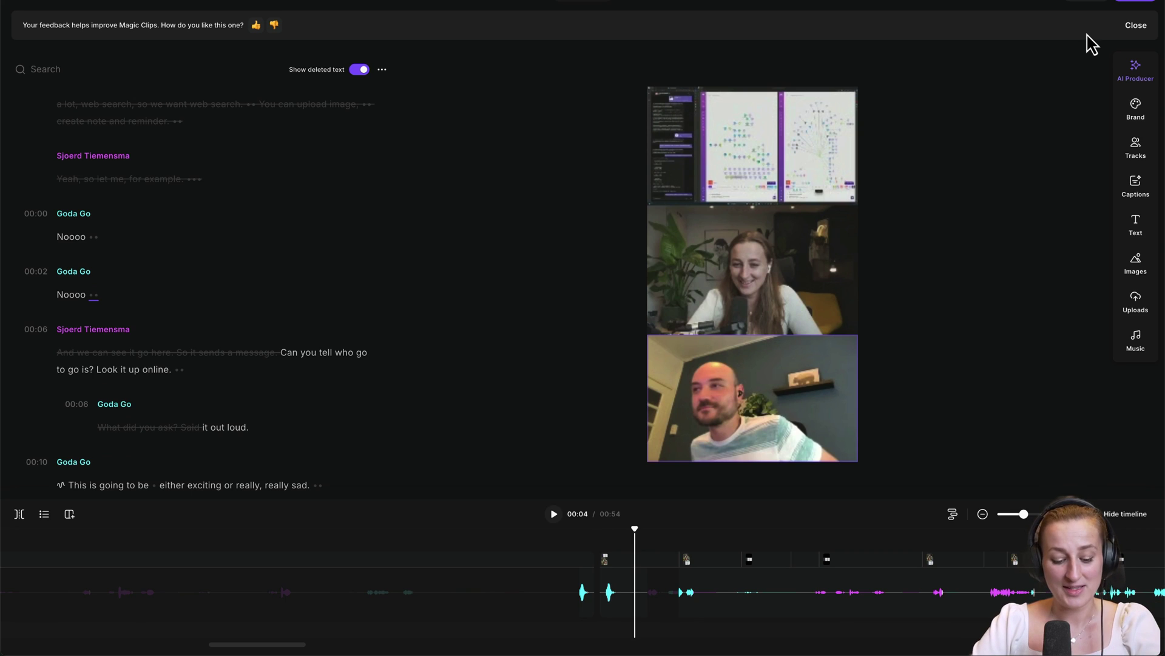
{"action": "left_click", "coordinate": [1136, 1]}
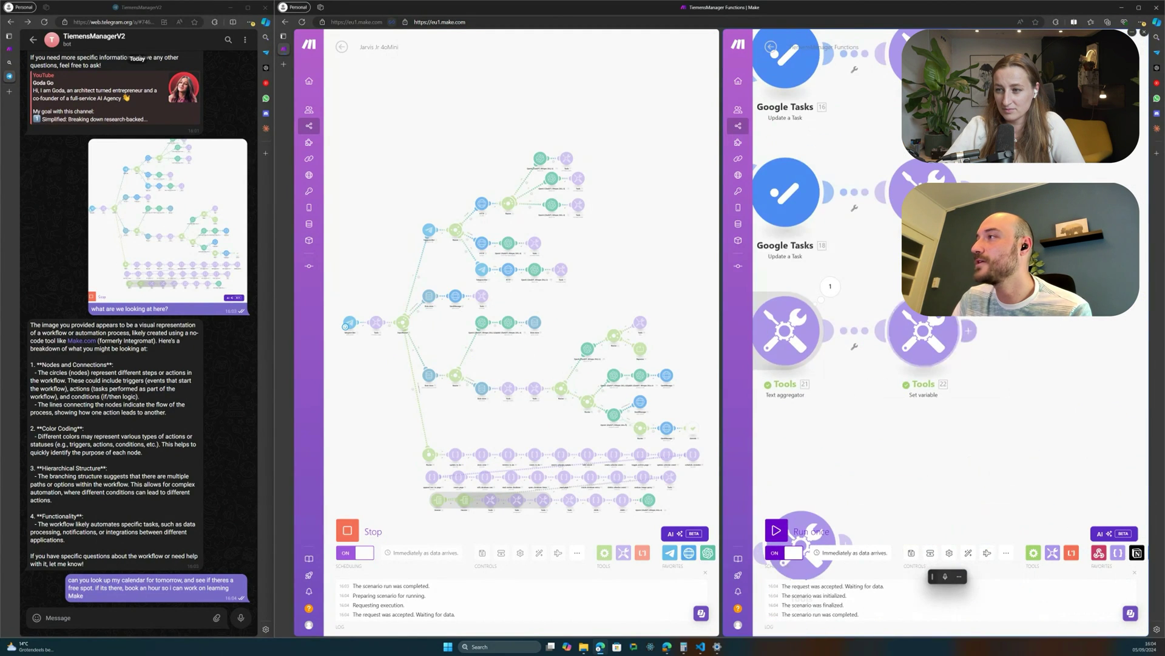
Check the Tools output, the bot's booking reply, and the Learning Make event at 11:00–12:00
{"action": "left_click_drag", "start_coordinate": [1122, 383], "coordinate": [1078, 370]}
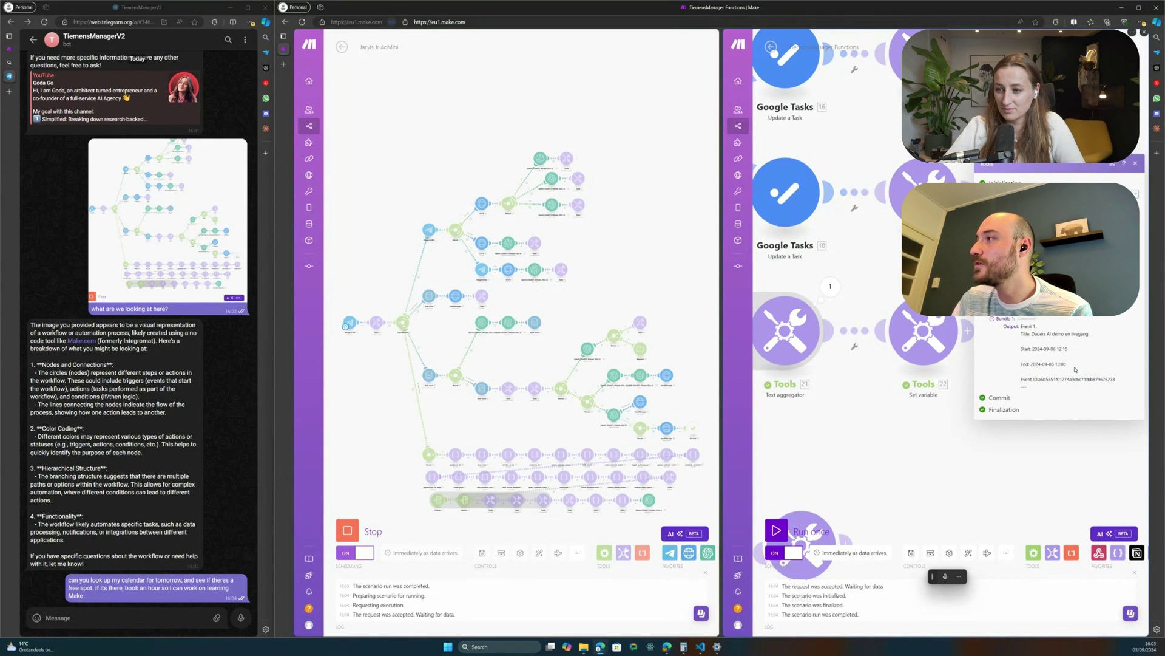
{"action": "left_click_drag", "start_coordinate": [32, 572], "coordinate": [130, 587]}
{"action": "left_click", "coordinate": [203, 601]}
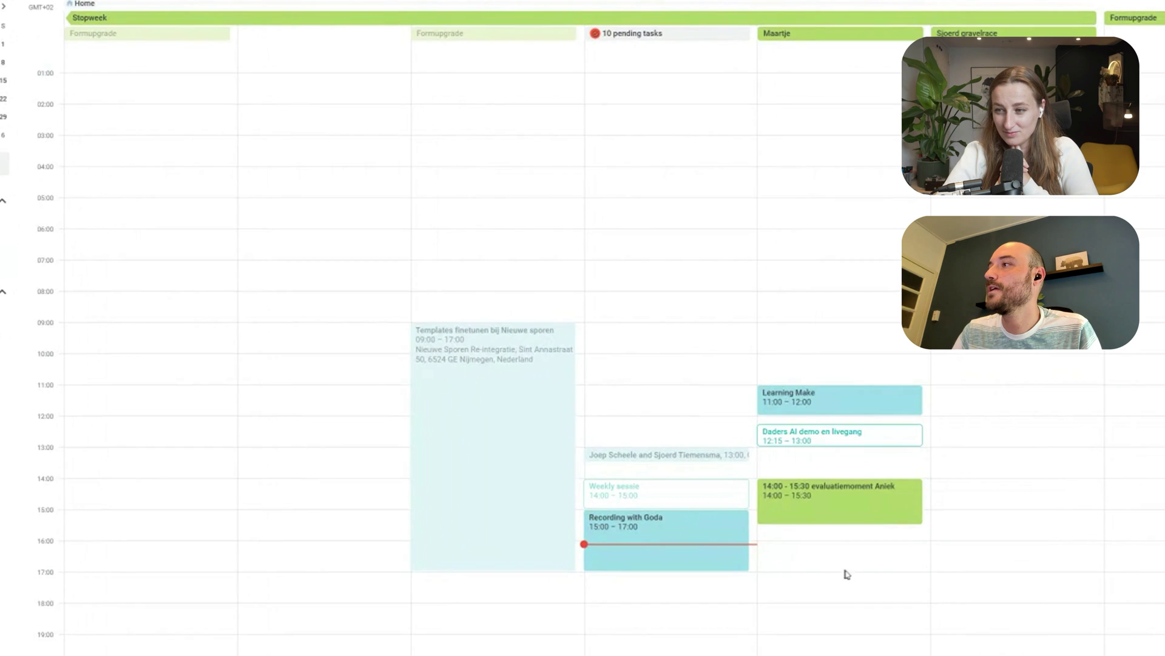
{"action": "left_click", "coordinate": [846, 570]}
{"action": "key", "text": "Escape"}
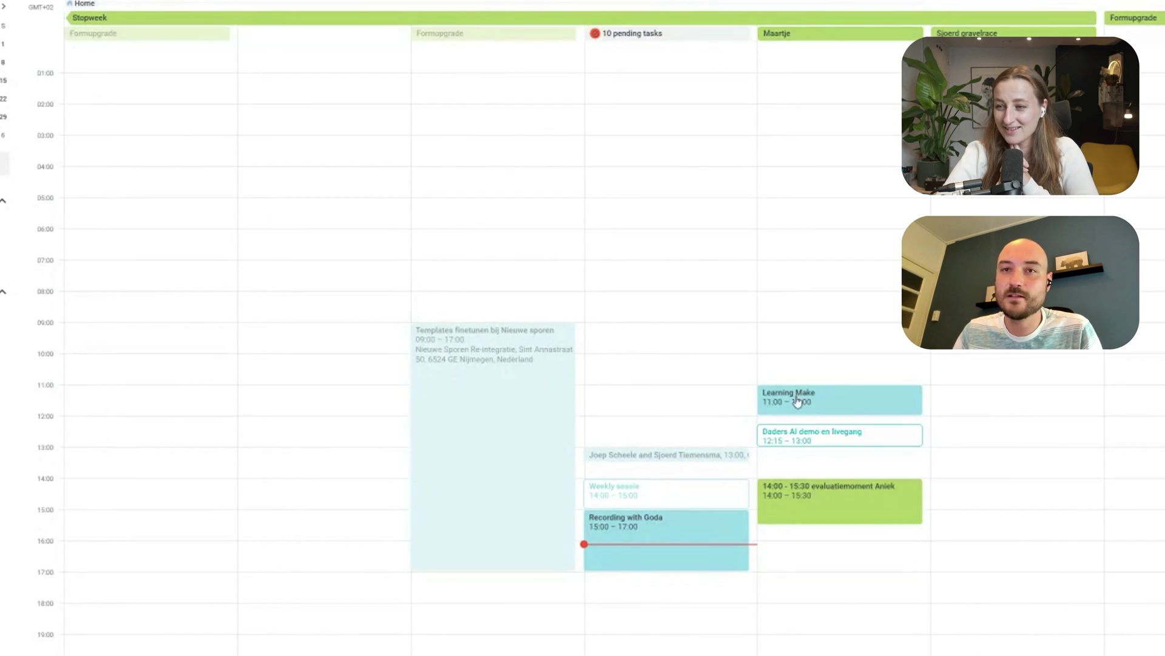